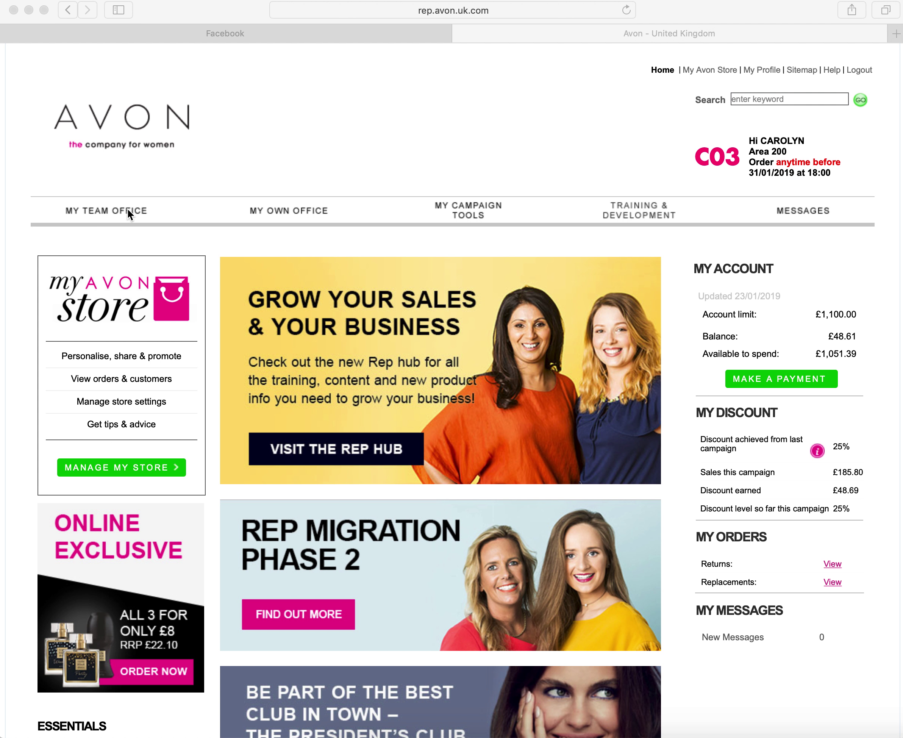
Open Place an Order from the MY OWN OFFICE menu, showing campaign 3
click(185, 178)
mouse_move(162, 189)
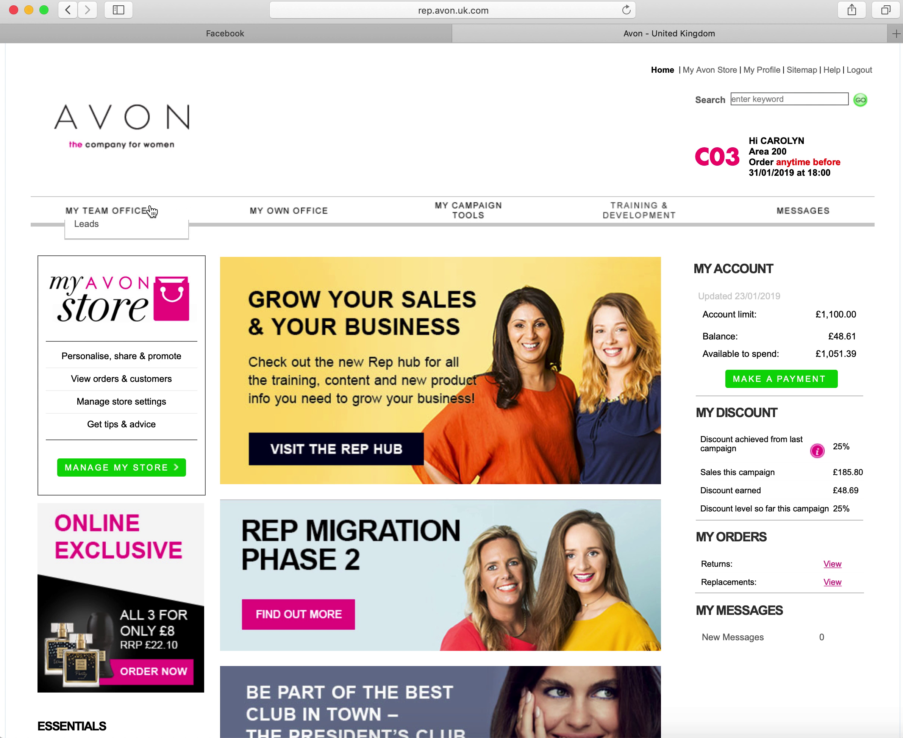
mouse_move(260, 210)
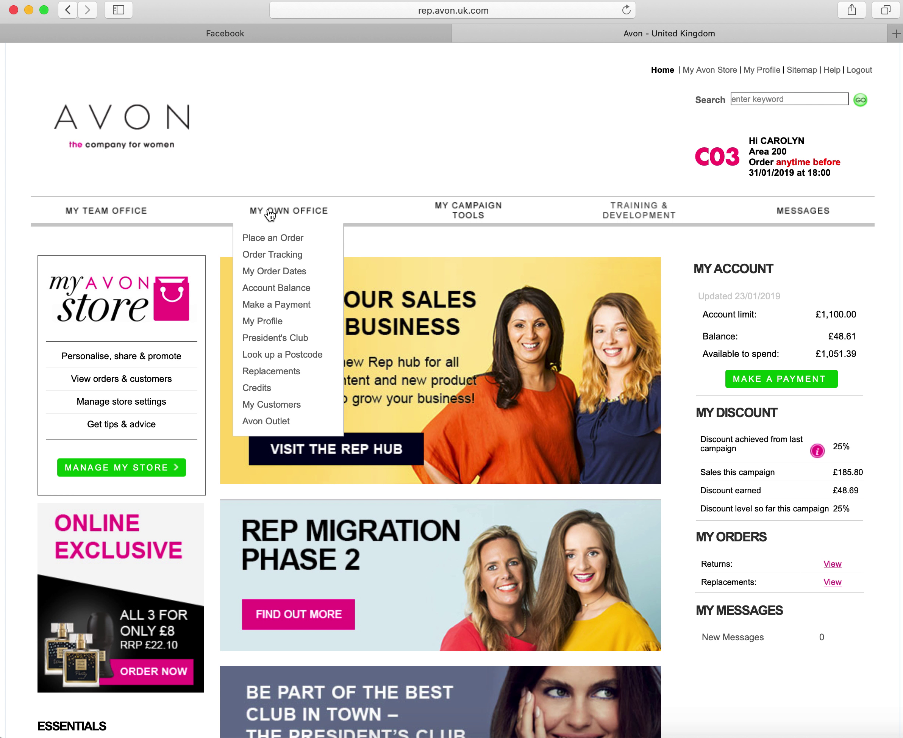
click(274, 239)
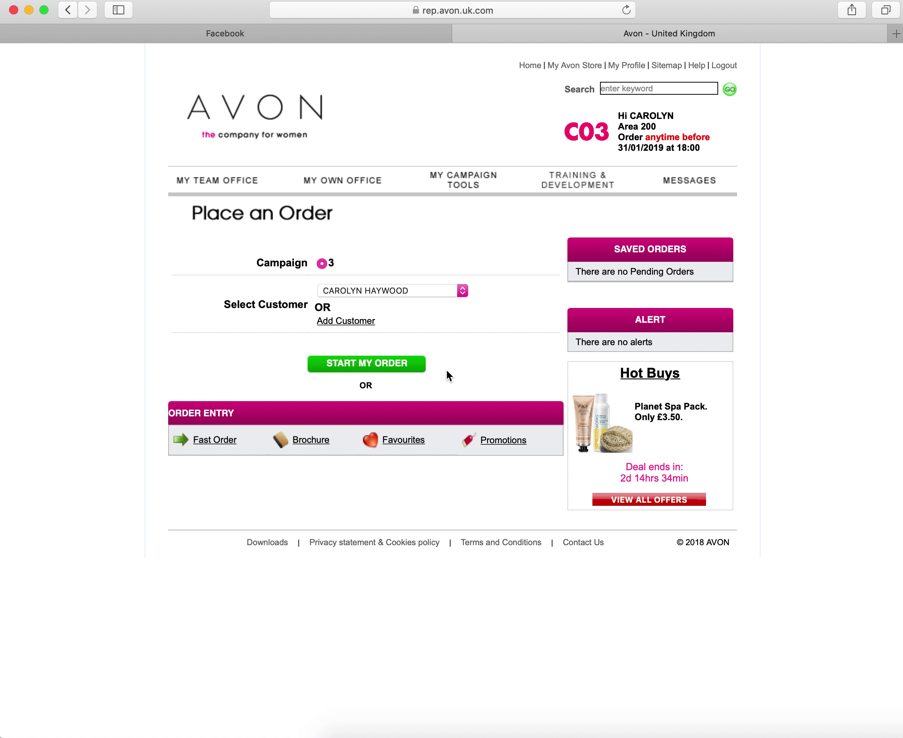
Start a campaign 3 order for the preselected customer
click(375, 369)
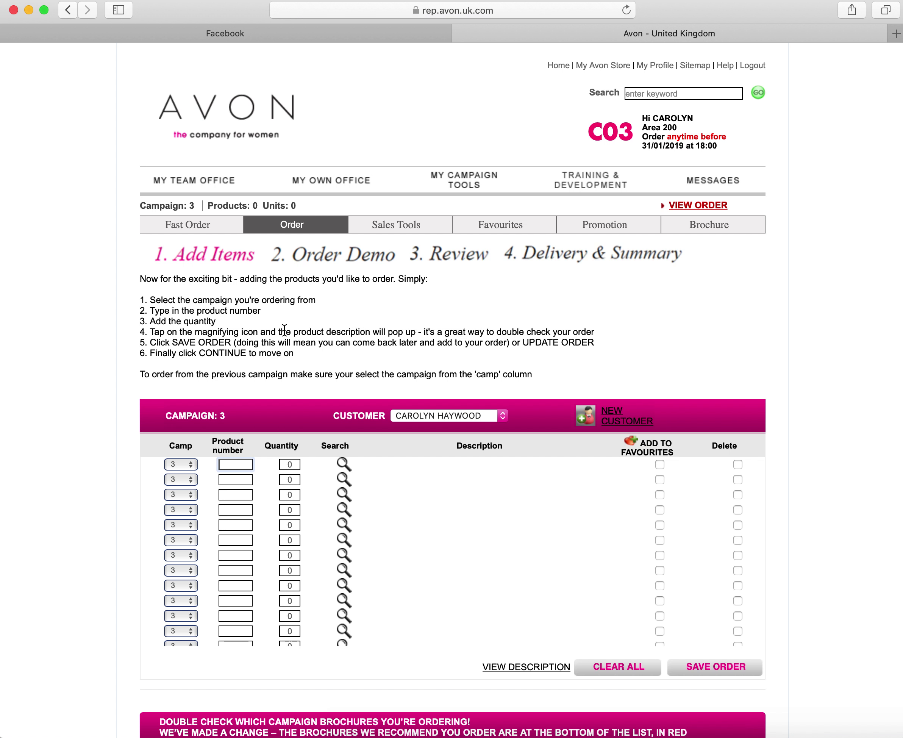
Confirm the first row's campaign stays C03, then select its product and quantity fields
mouse_move(139, 302)
mouse_down()
mouse_move(145, 329)
mouse_move(270, 348)
mouse_move(201, 338)
mouse_move(141, 303)
mouse_up()
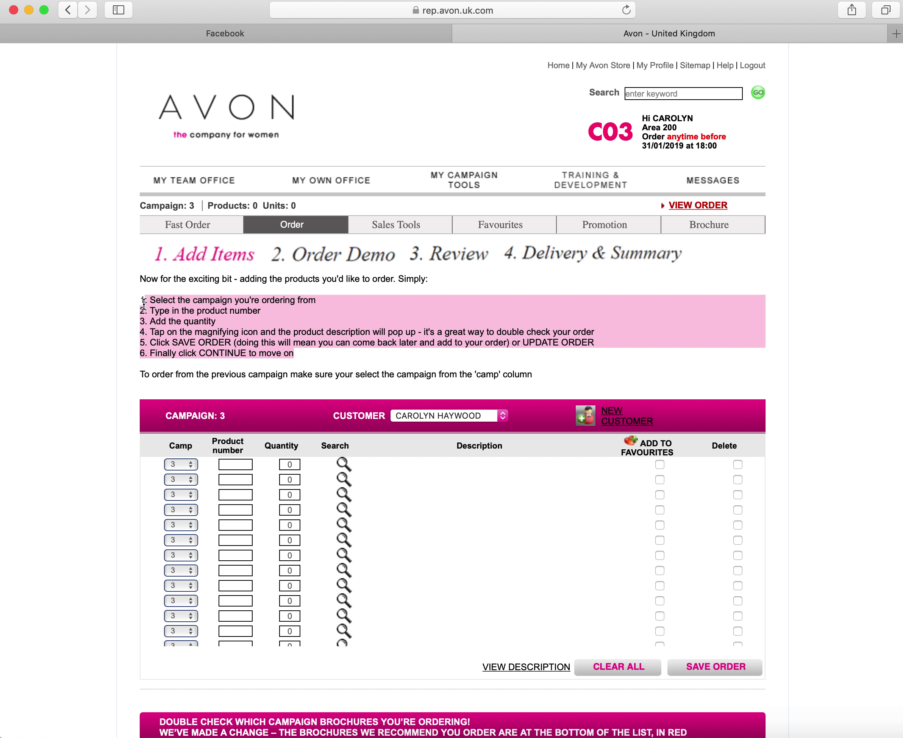
click(311, 334)
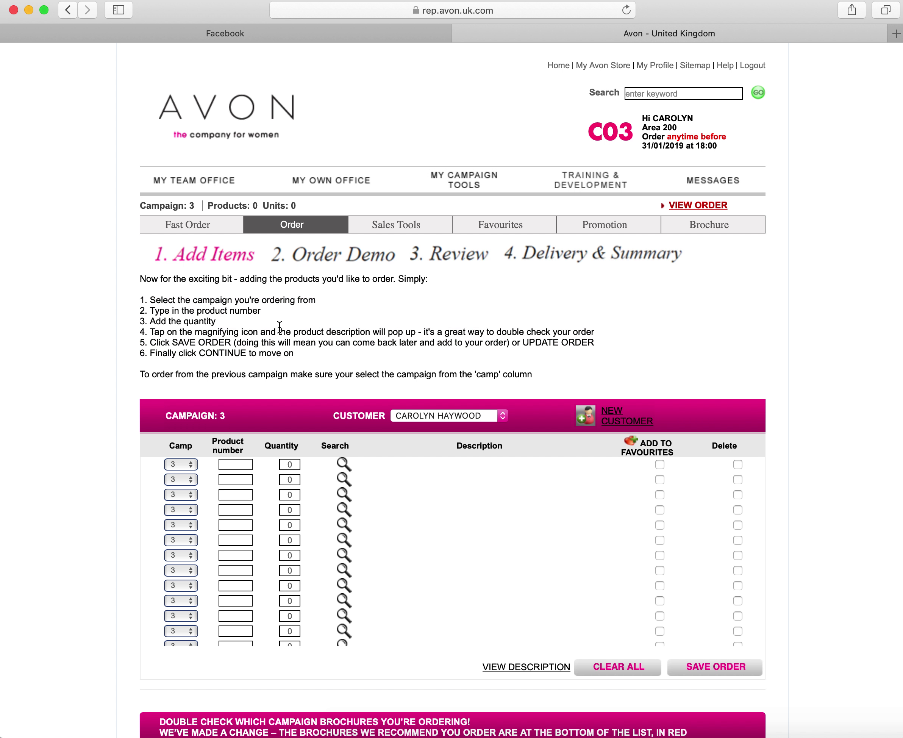
click(188, 464)
click(188, 465)
click(189, 464)
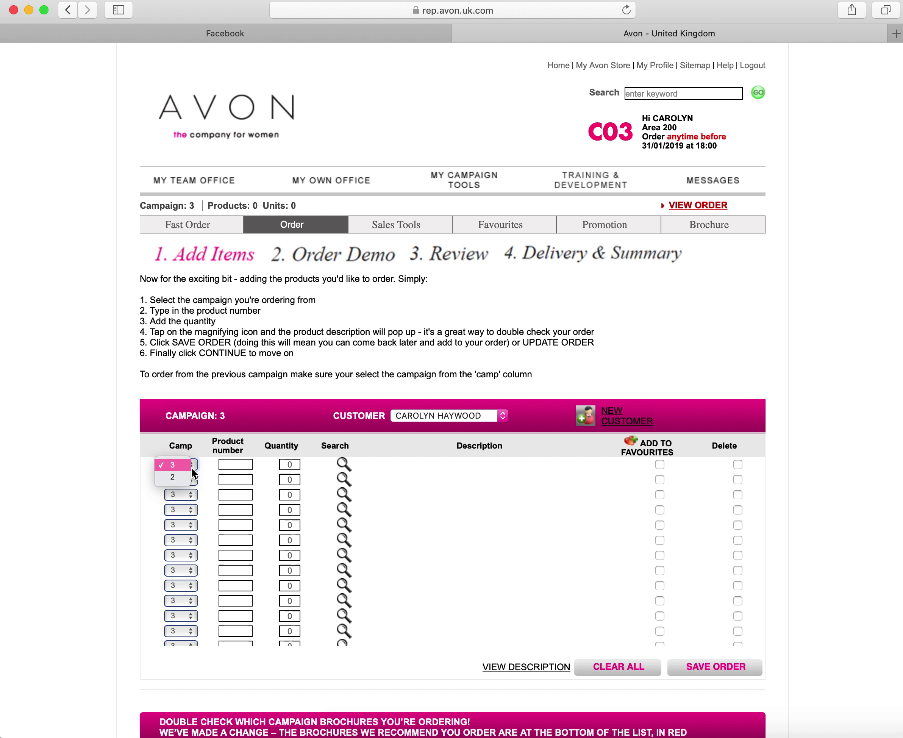
click(587, 131)
drag(636, 129, 579, 127)
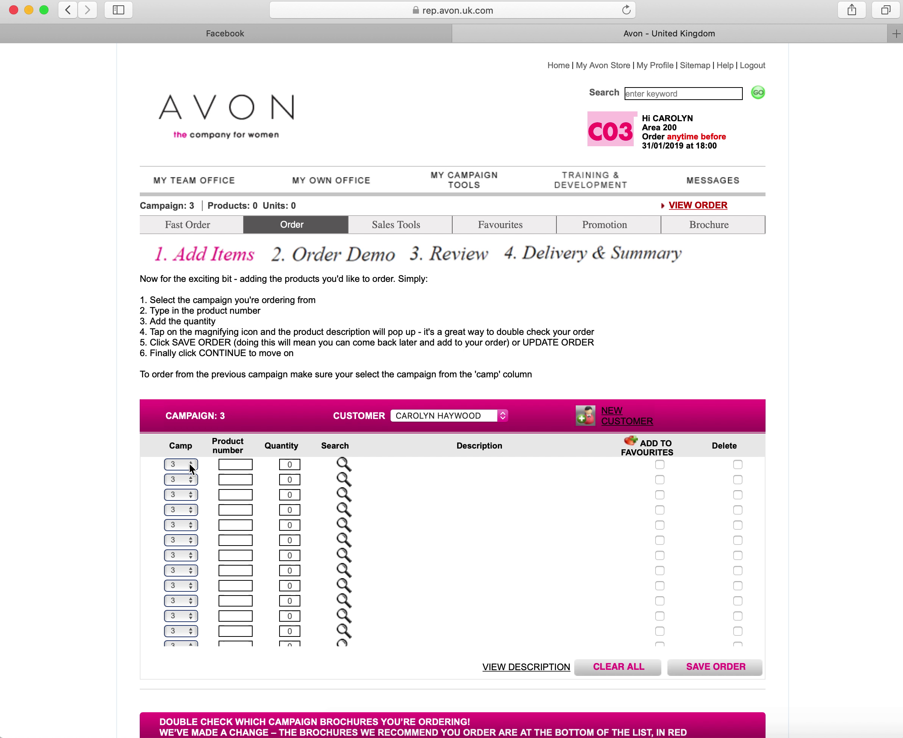
click(238, 464)
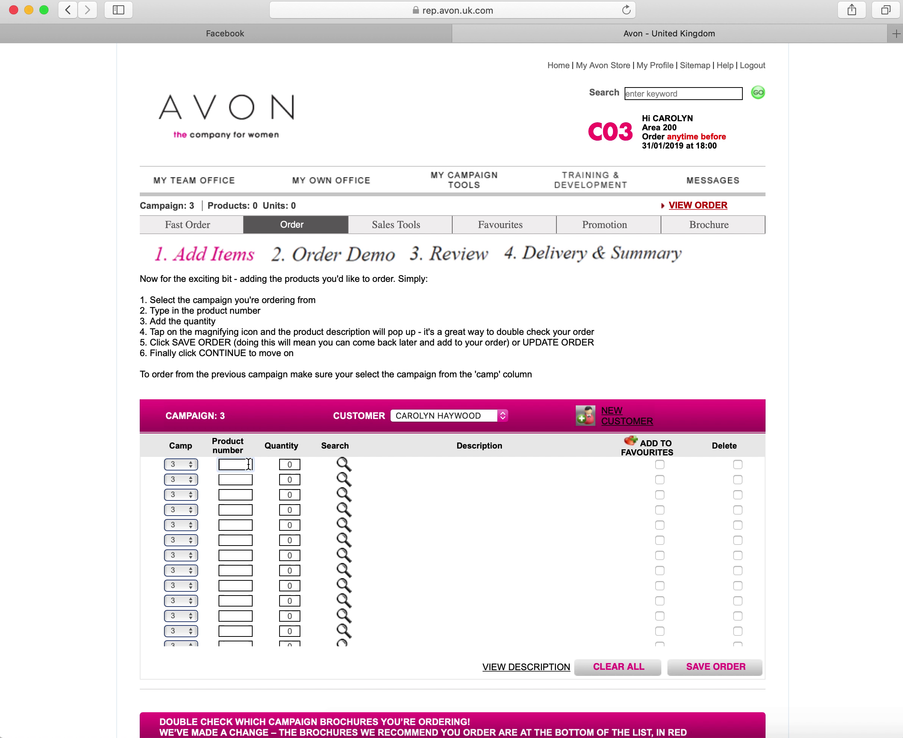
click(297, 464)
Enter product 87197 at quantity 1 in row one and look up its description
click(232, 462)
text(87197)
key(Tab)
click(343, 465)
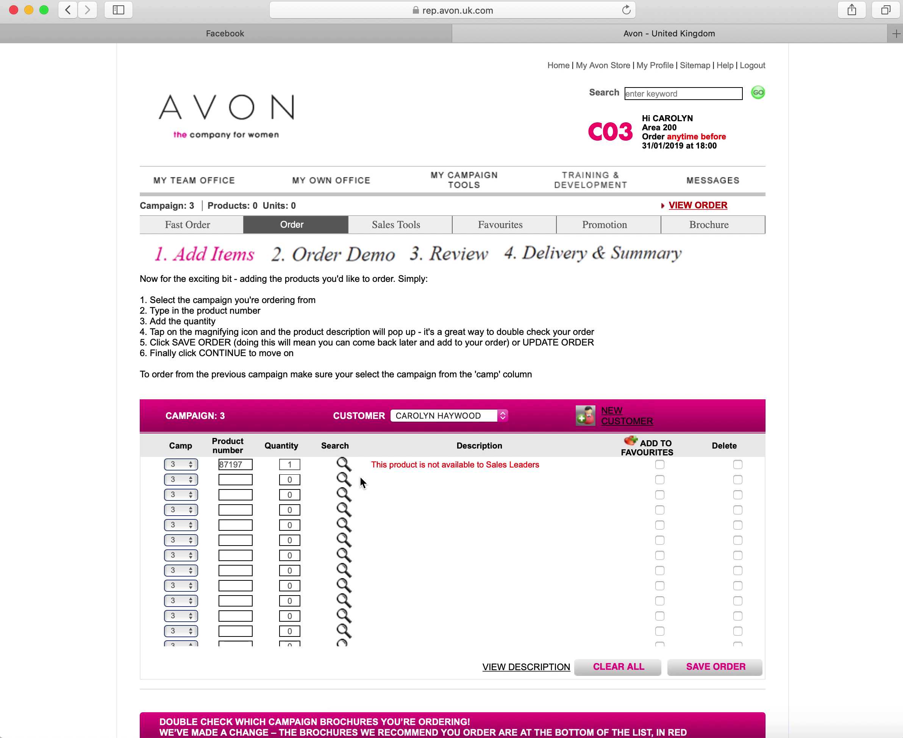
Search products for 'order forms' and add 14 Packs of 50 Customer Order Forms (86959)
click(344, 482)
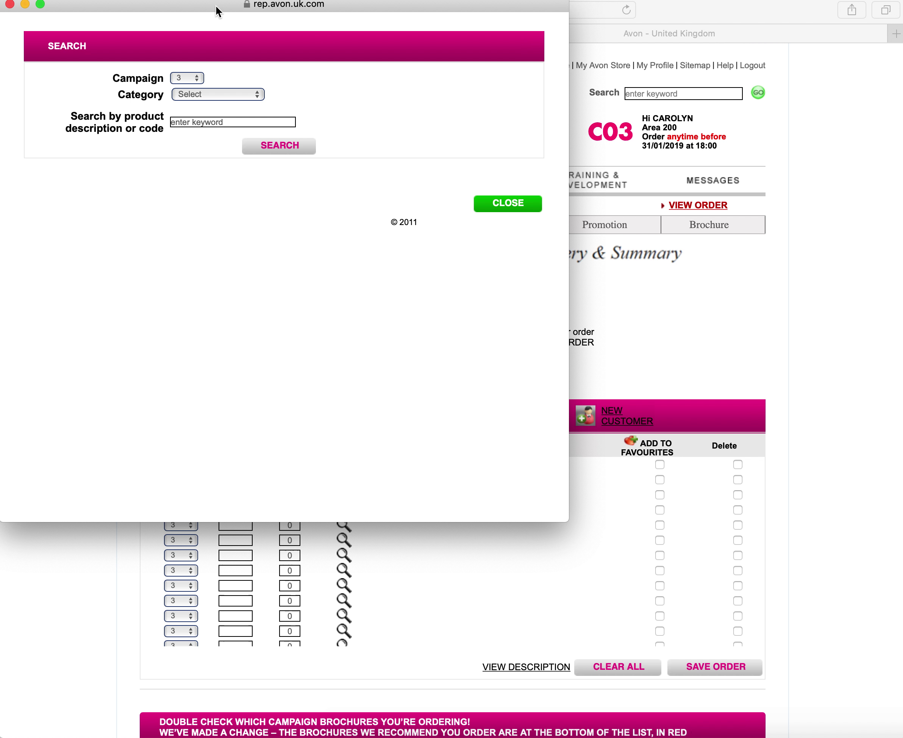
drag(218, 9, 357, 141)
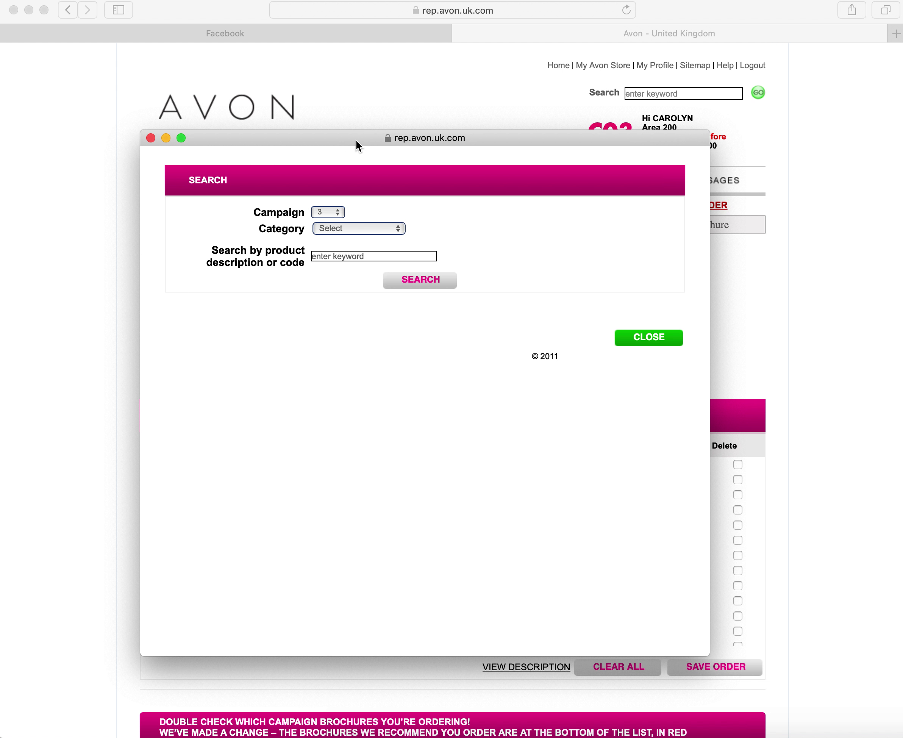
click(358, 257)
text(or)
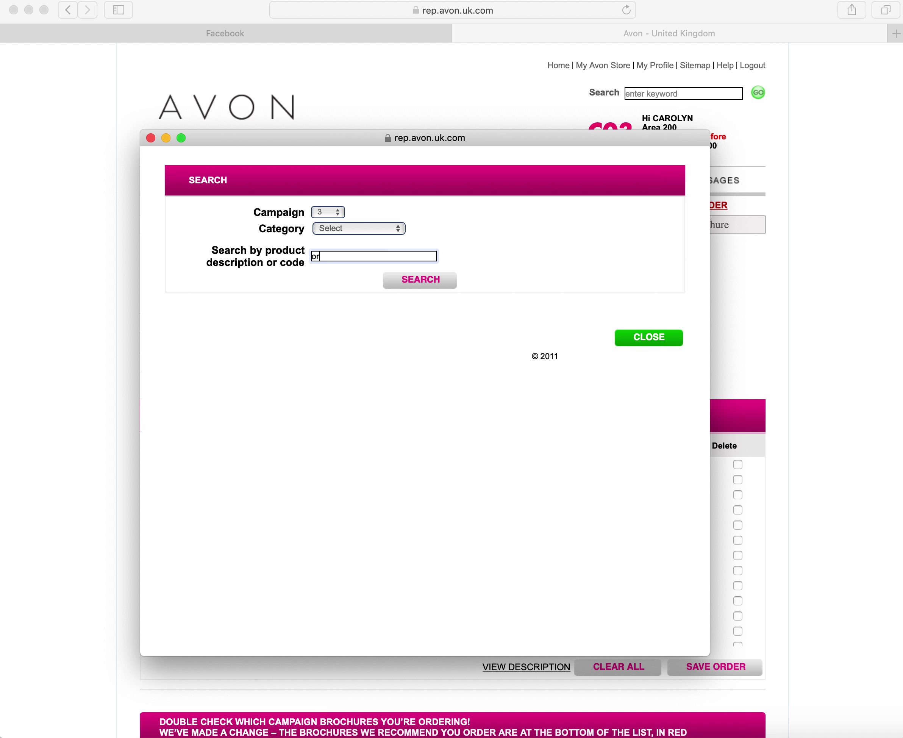
text(der forms)
click(424, 279)
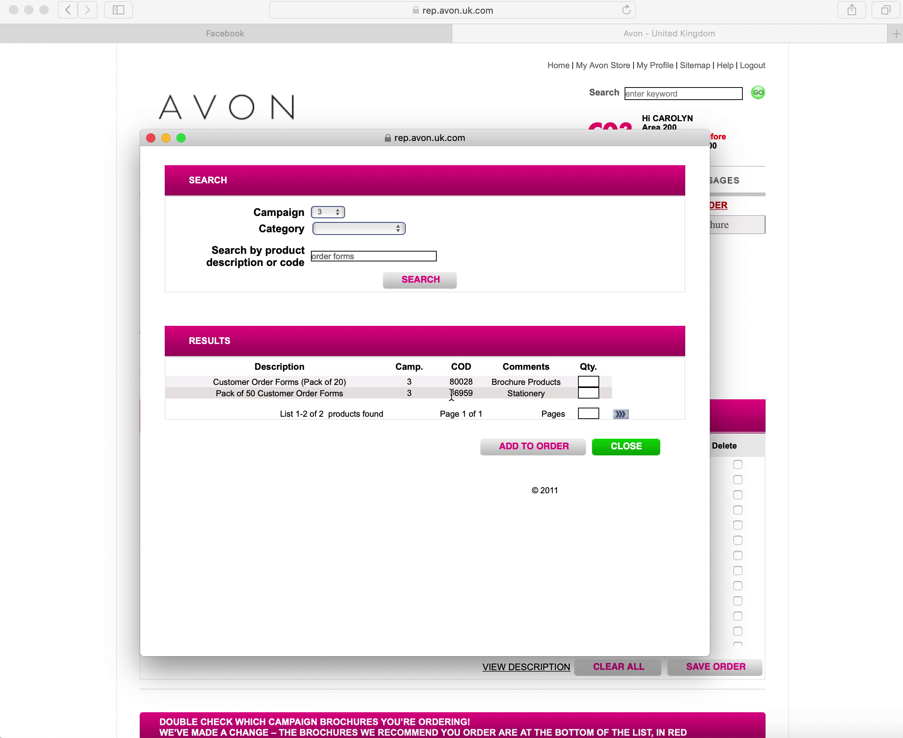
drag(448, 394, 484, 394)
click(591, 393)
text(14)
click(550, 451)
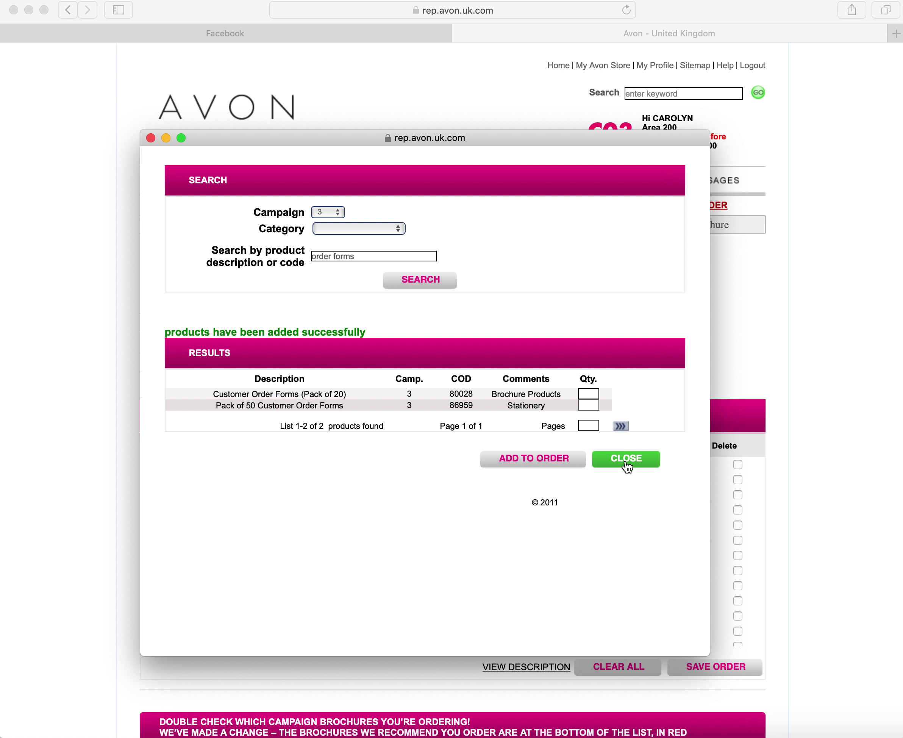
Search the product catalogue for 'coconut', listing 12 campaign 3 matches
click(368, 255)
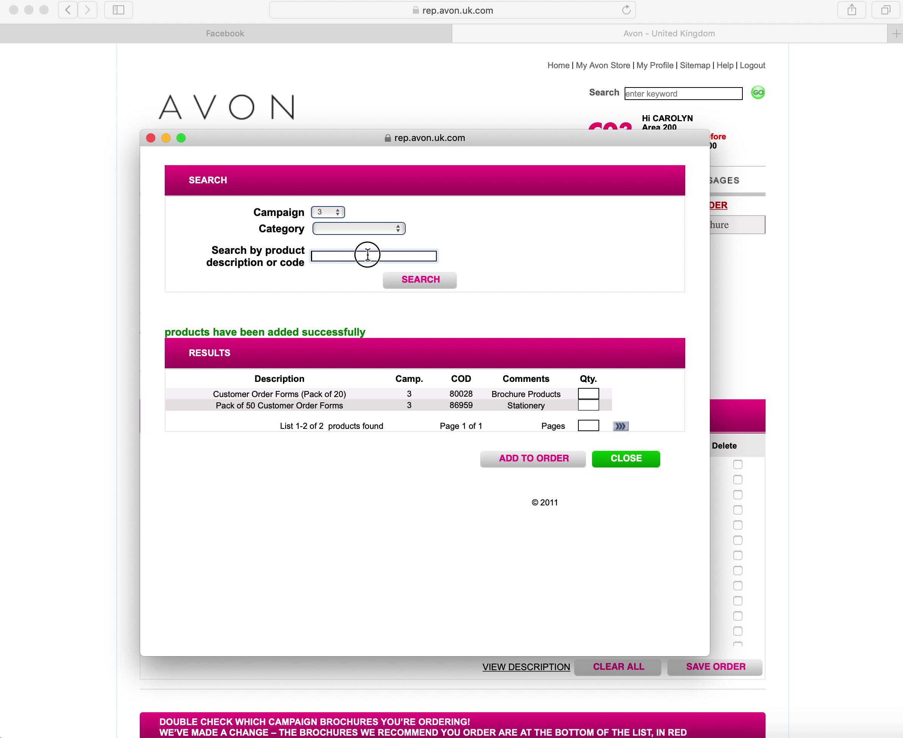
text(coconut)
click(422, 282)
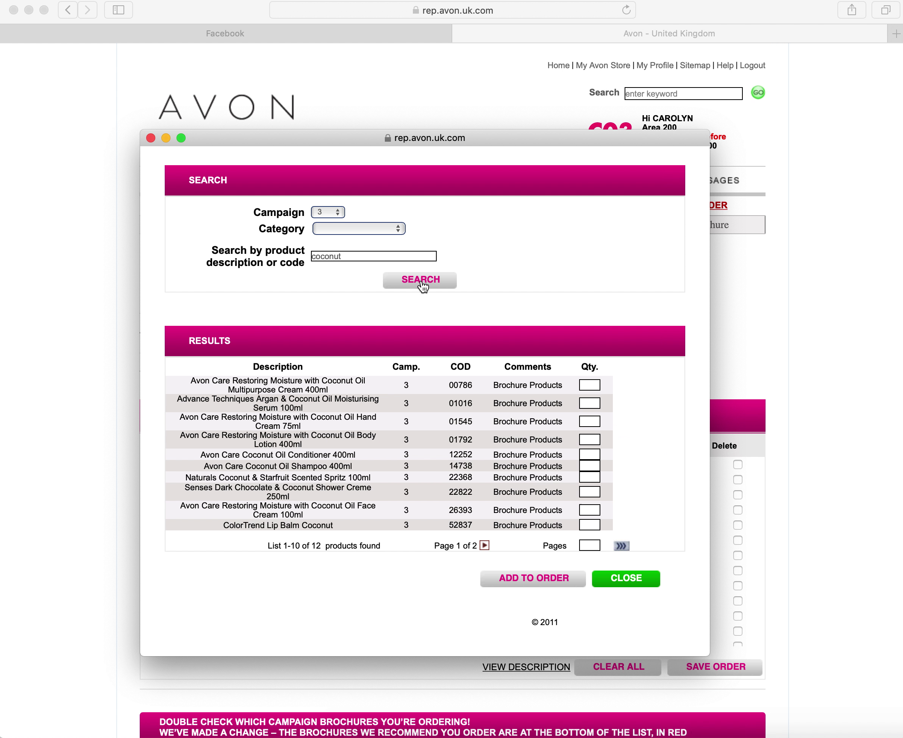
drag(316, 382, 349, 525)
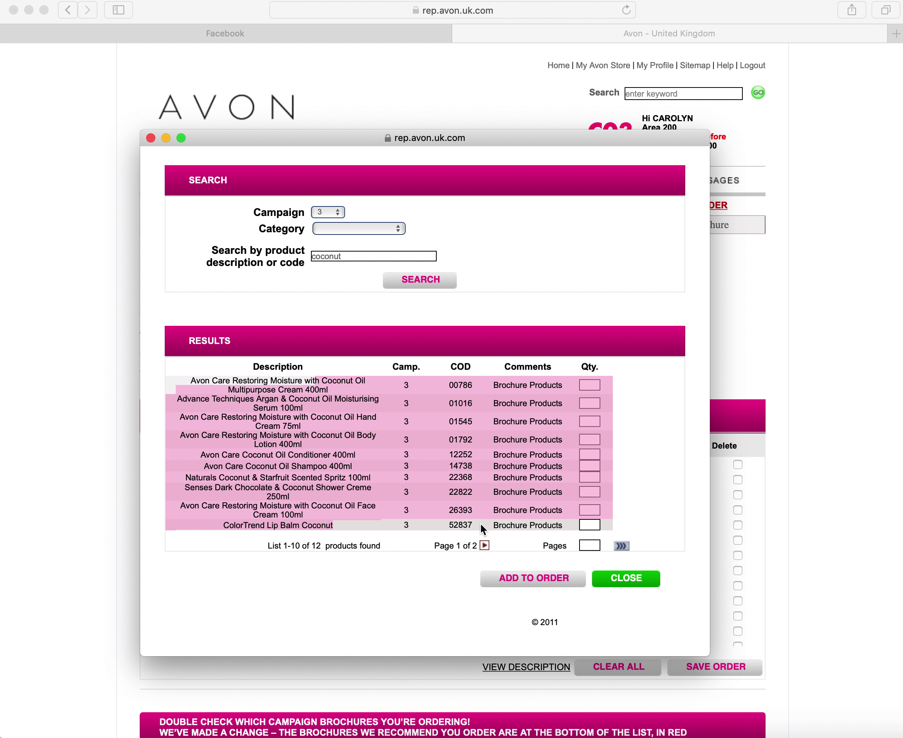
Add ColorTrend Lip Balm Coconut (52837) in row 3, mark 87197 for deletion, and save
click(624, 581)
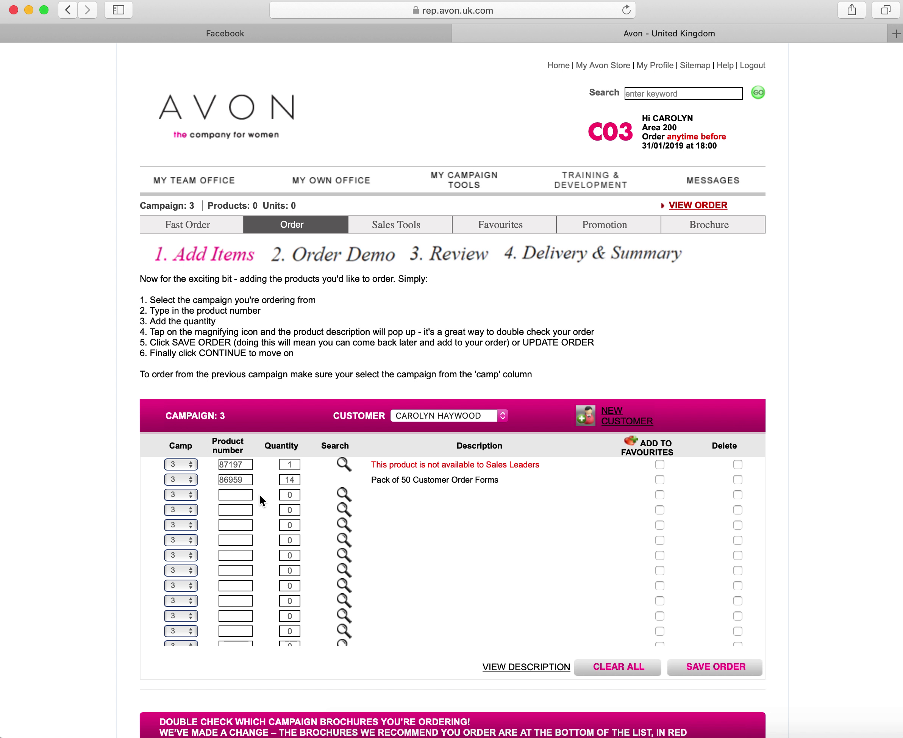
click(241, 496)
text(52837)
key(Tab)
click(343, 501)
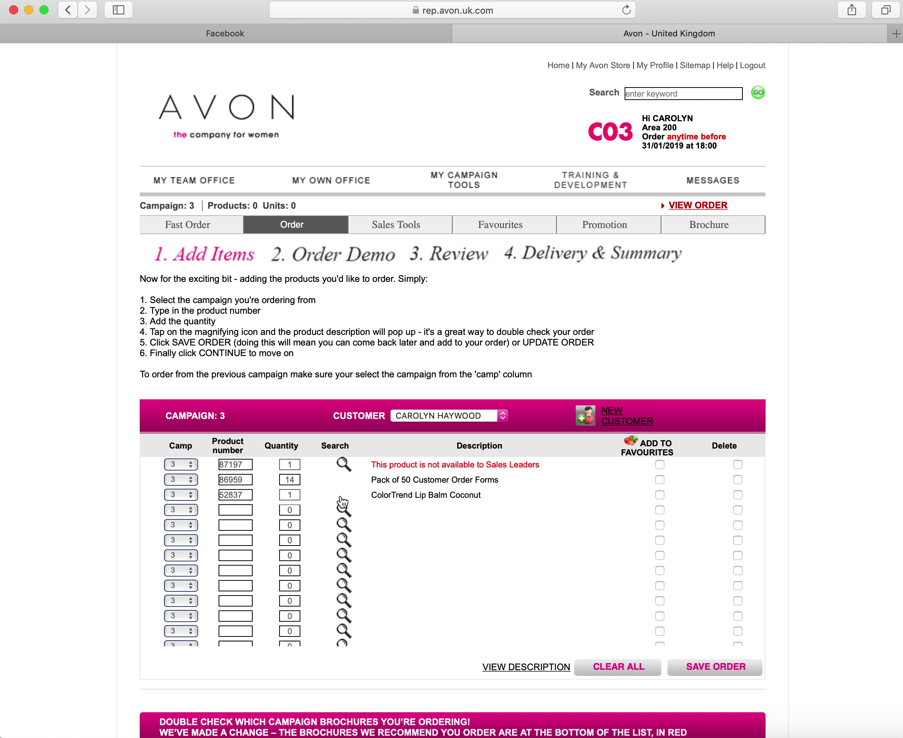
drag(486, 494, 369, 496)
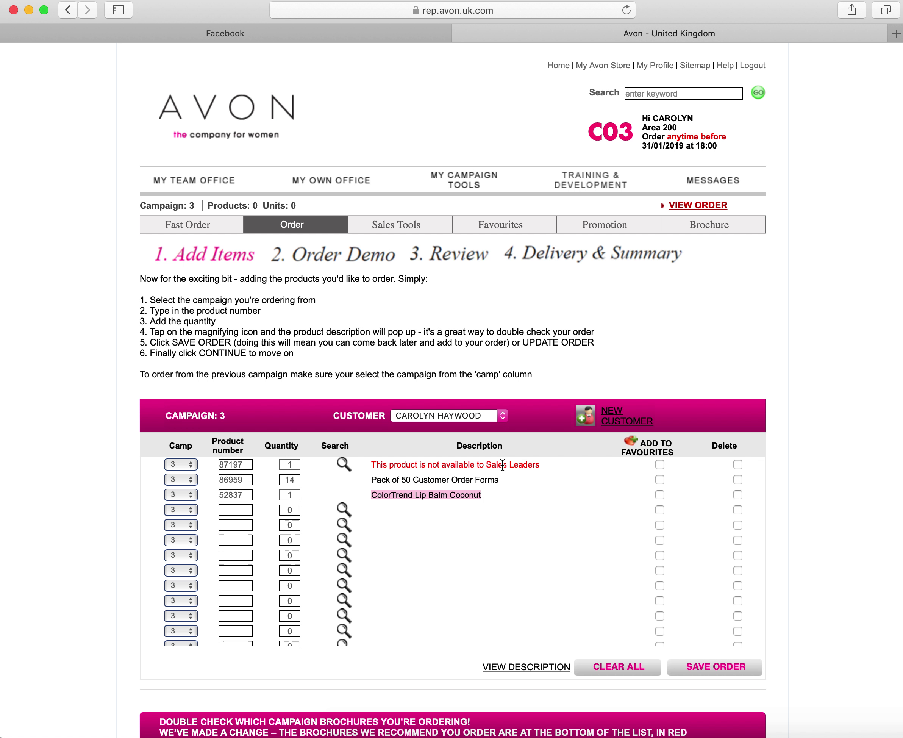
click(738, 465)
click(734, 668)
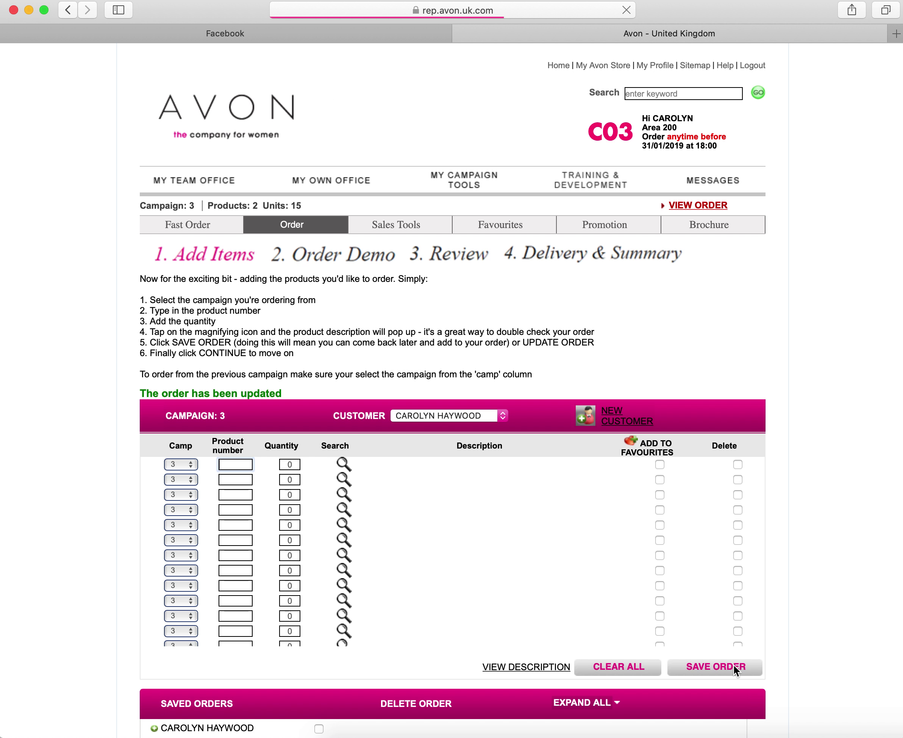
Expand the saved order to confirm 14 of 86959 and 1 of 52837
drag(283, 394, 142, 393)
scroll(141, 393, down, 5)
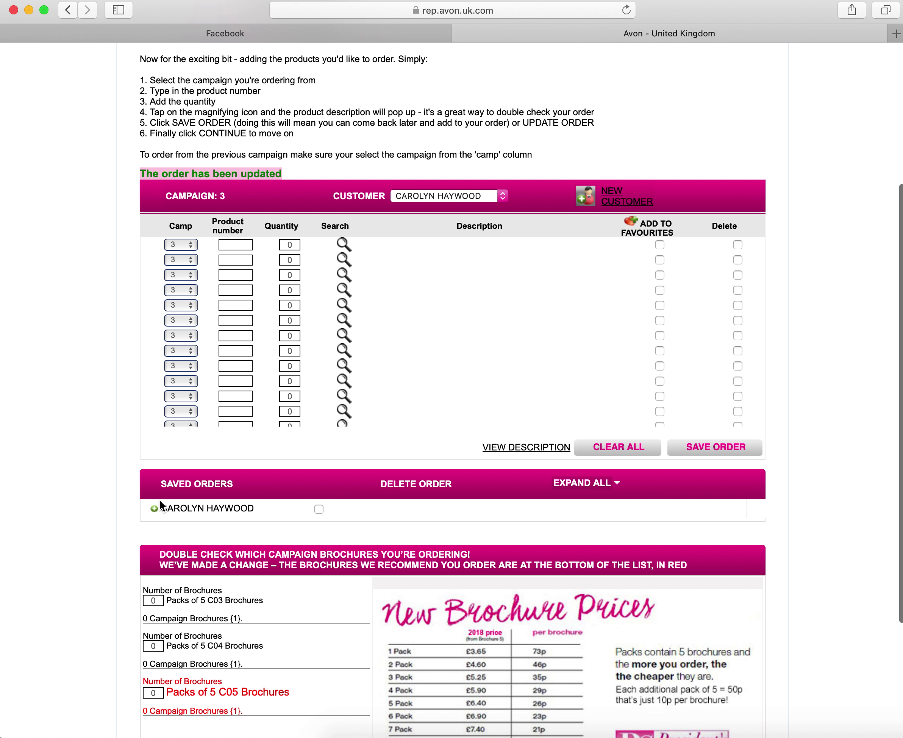
click(153, 510)
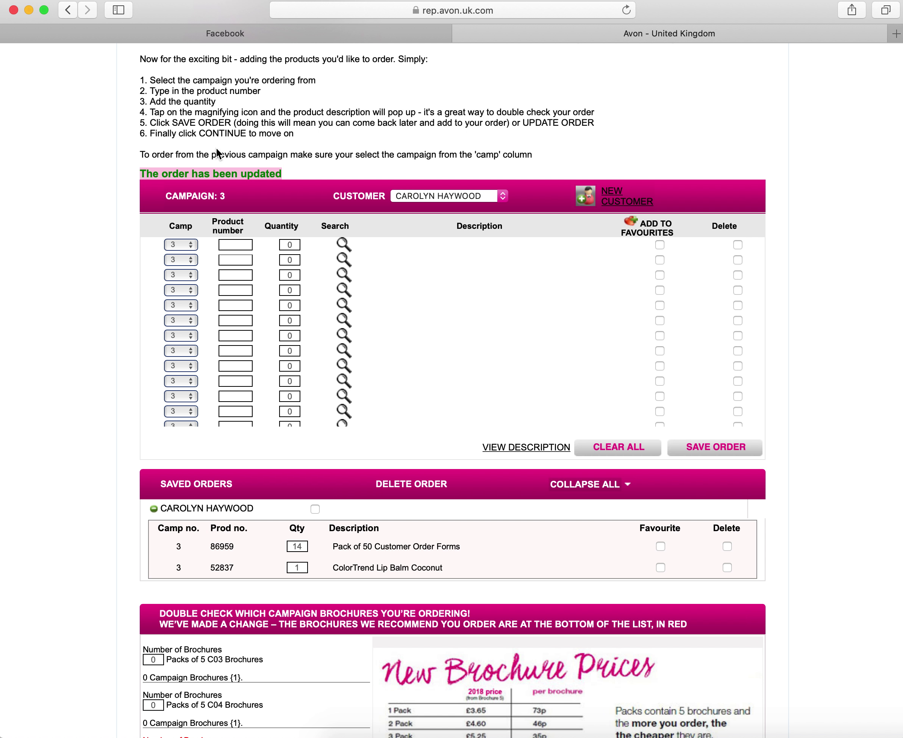
scroll(304, 138, down, 5)
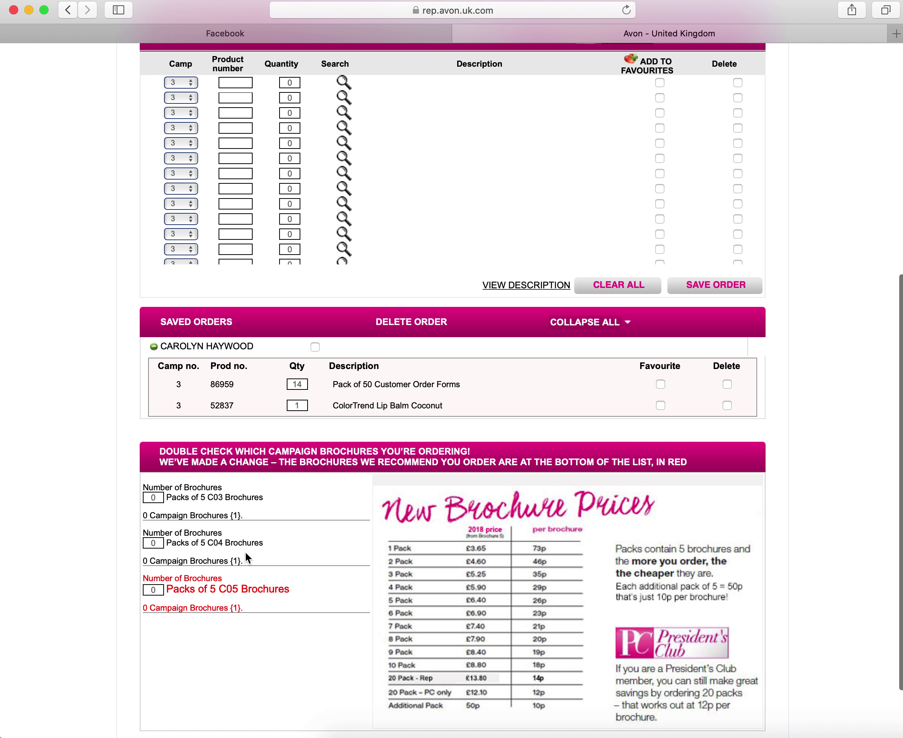
scroll(253, 510, down, 2)
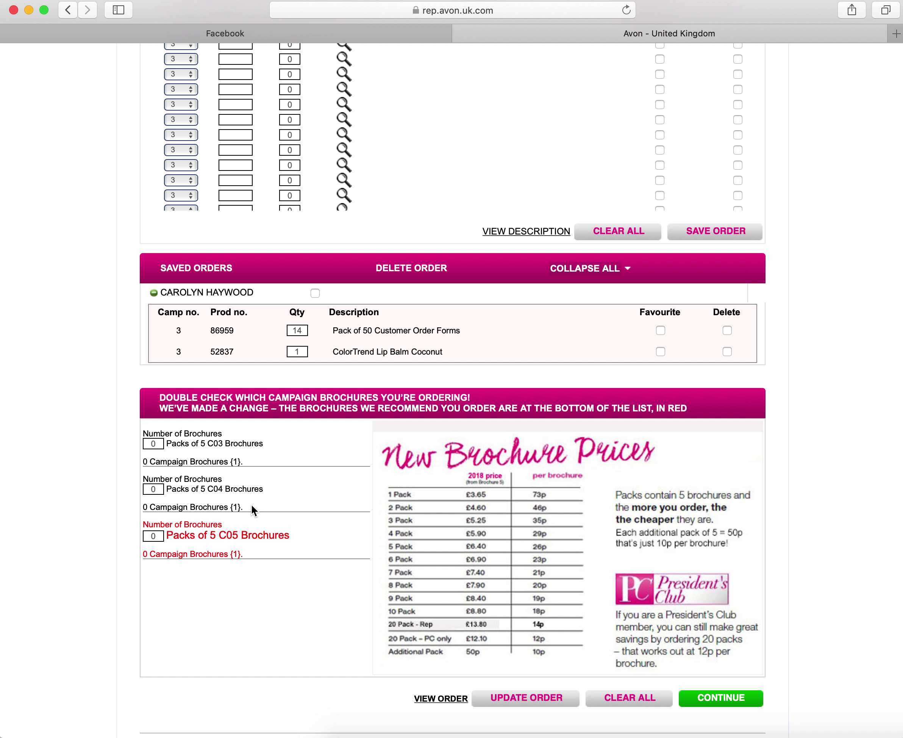
click(210, 445)
drag(209, 445, 258, 445)
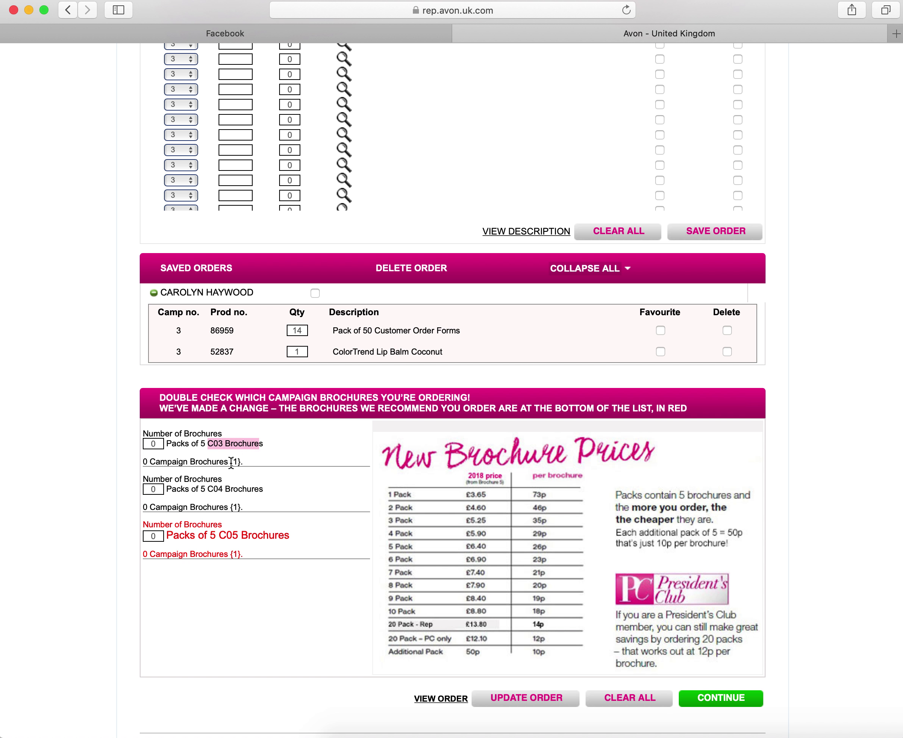
drag(210, 489, 254, 491)
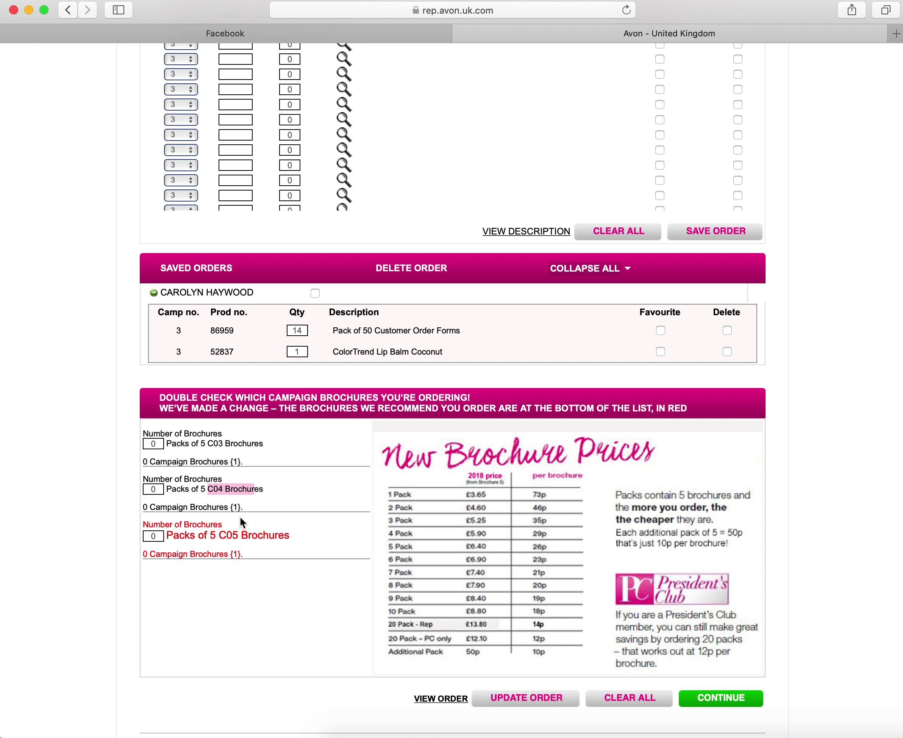
drag(219, 535, 305, 544)
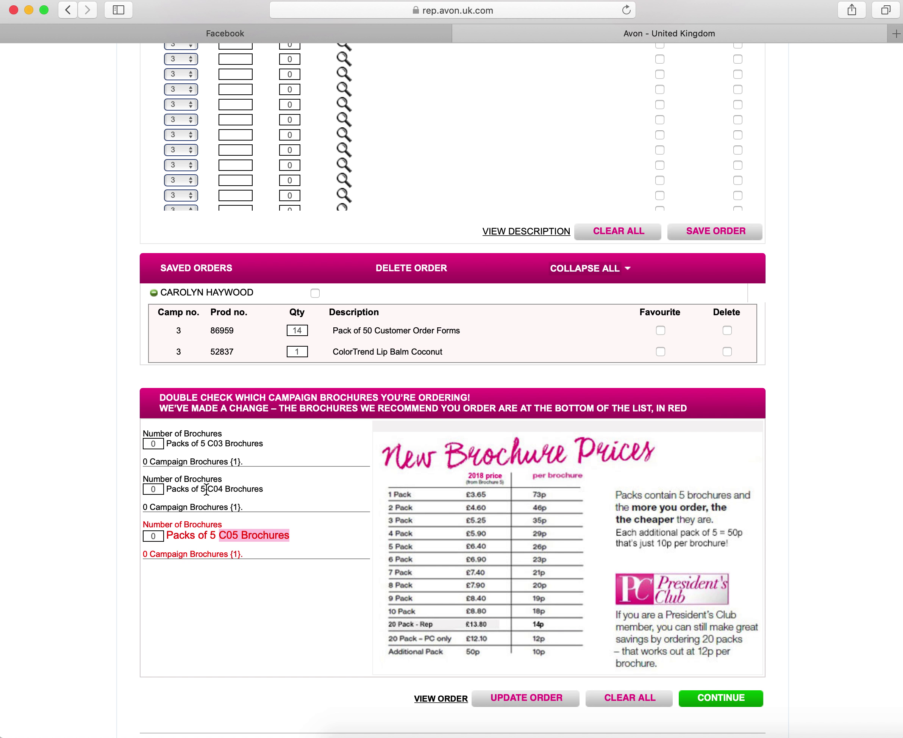
drag(207, 489, 270, 487)
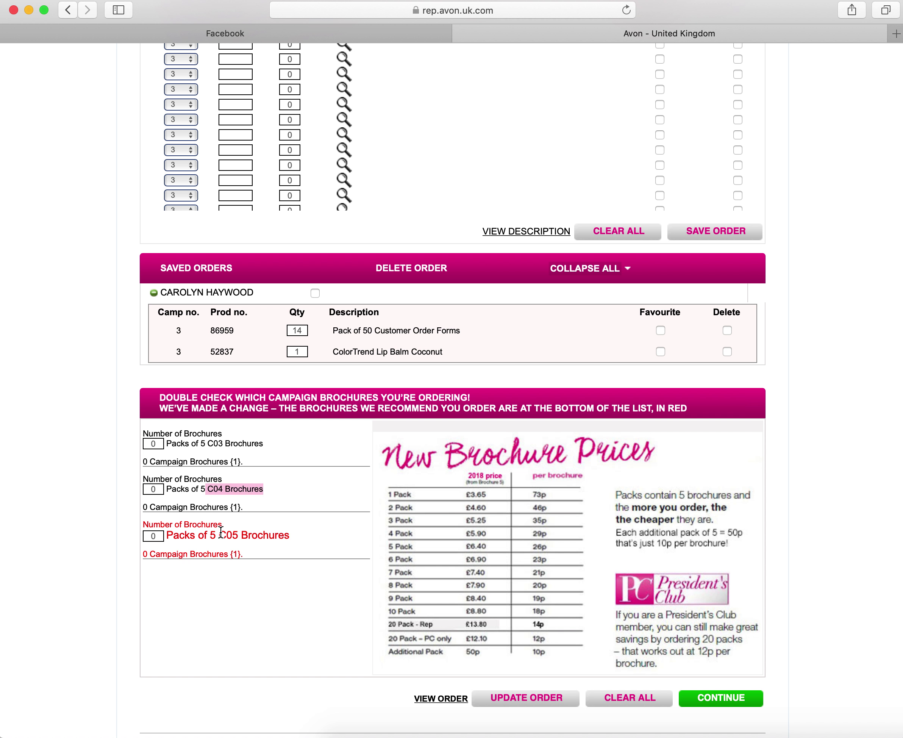
drag(219, 535, 302, 537)
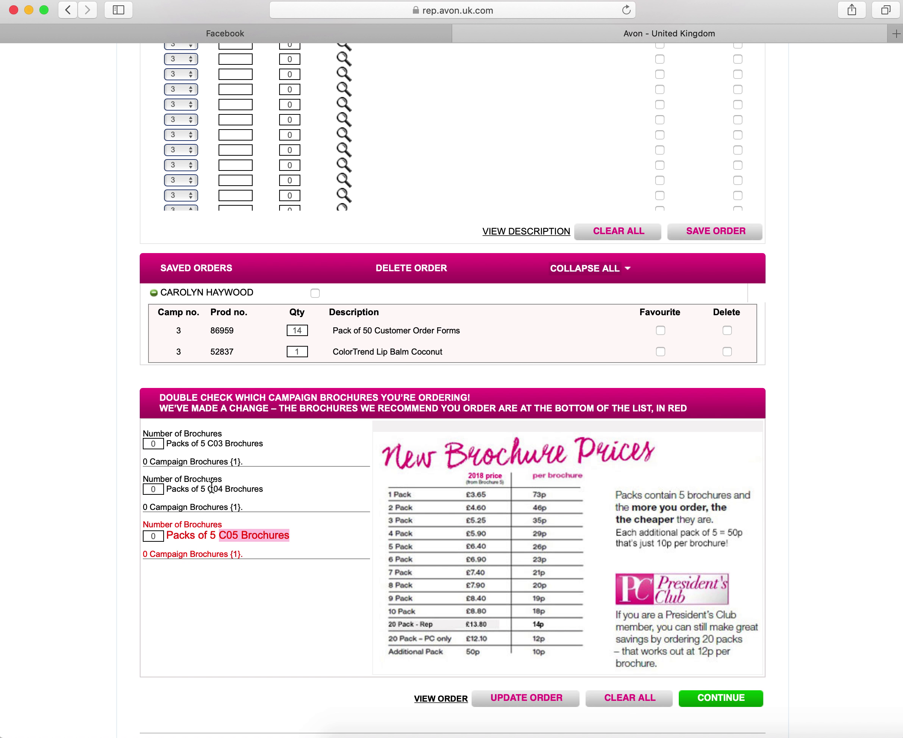
drag(208, 487, 246, 487)
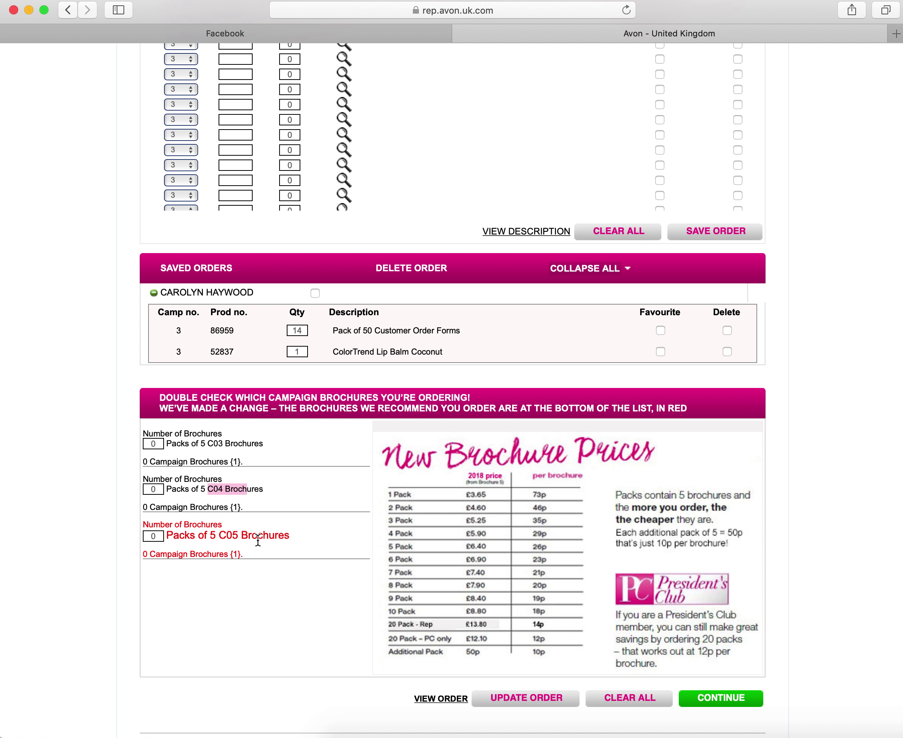
drag(219, 535, 262, 534)
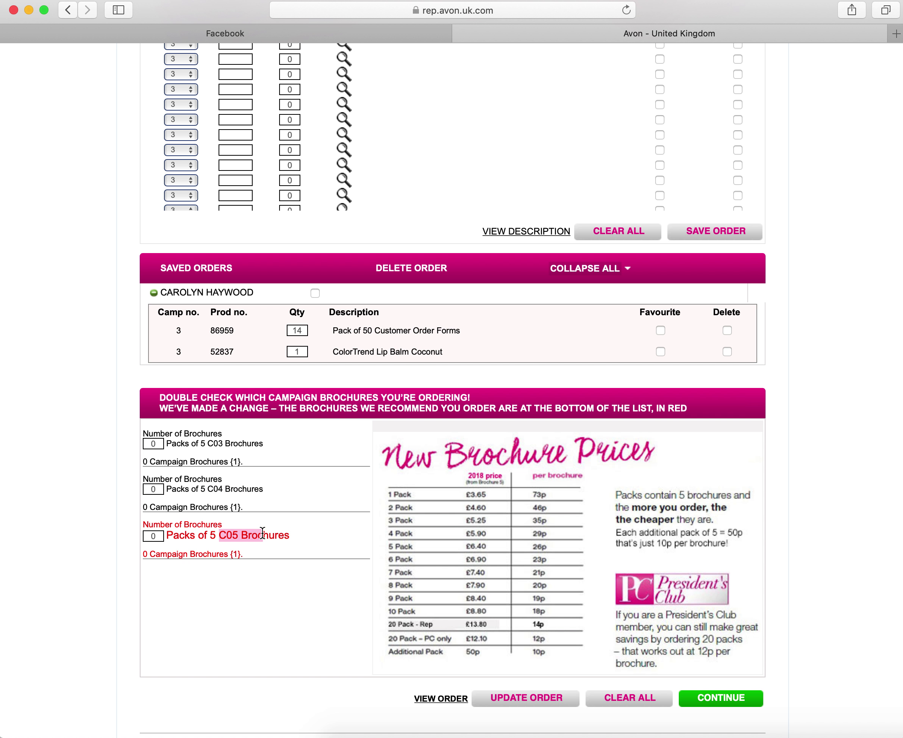
drag(262, 534, 264, 533)
scroll(740, 588, up, 3)
scroll(741, 588, down, 4)
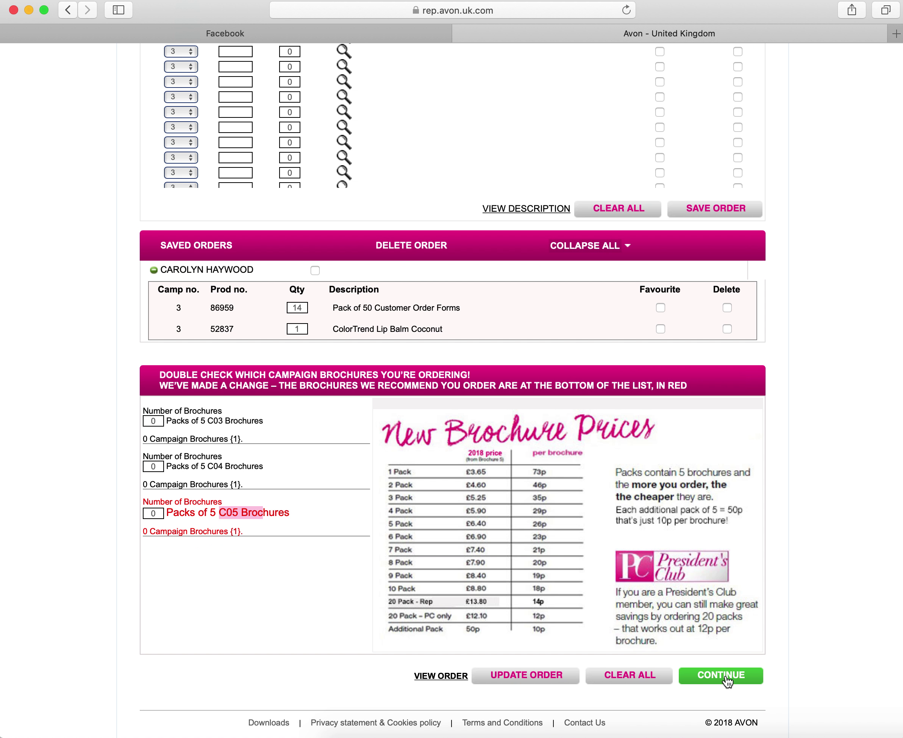
click(728, 679)
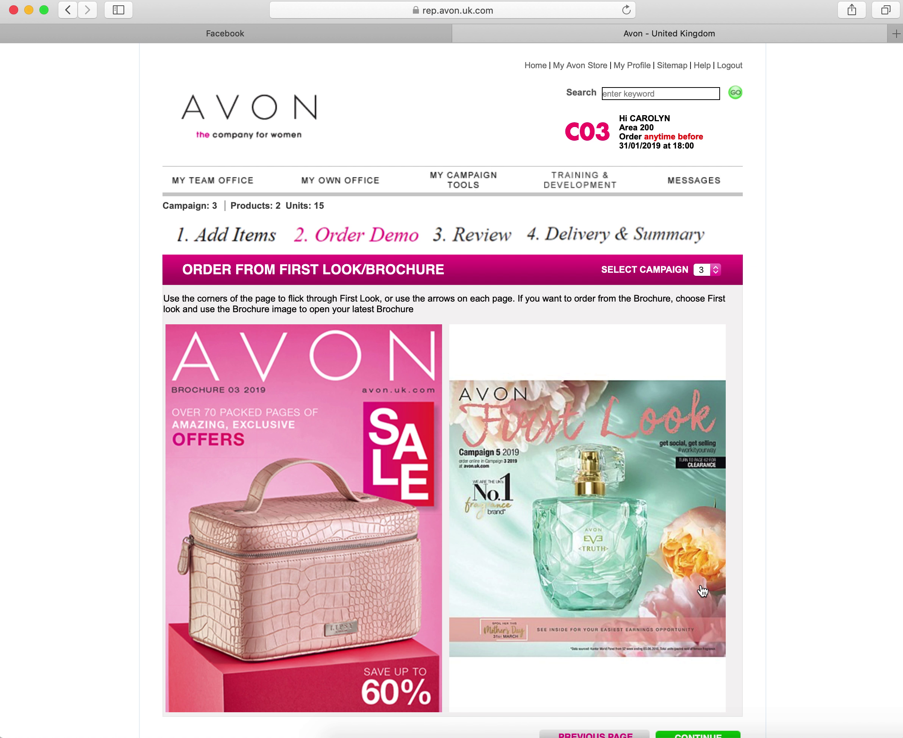
Keep campaign 3 as the ordering campaign and continue to the Review step
scroll(702, 602, down, 2)
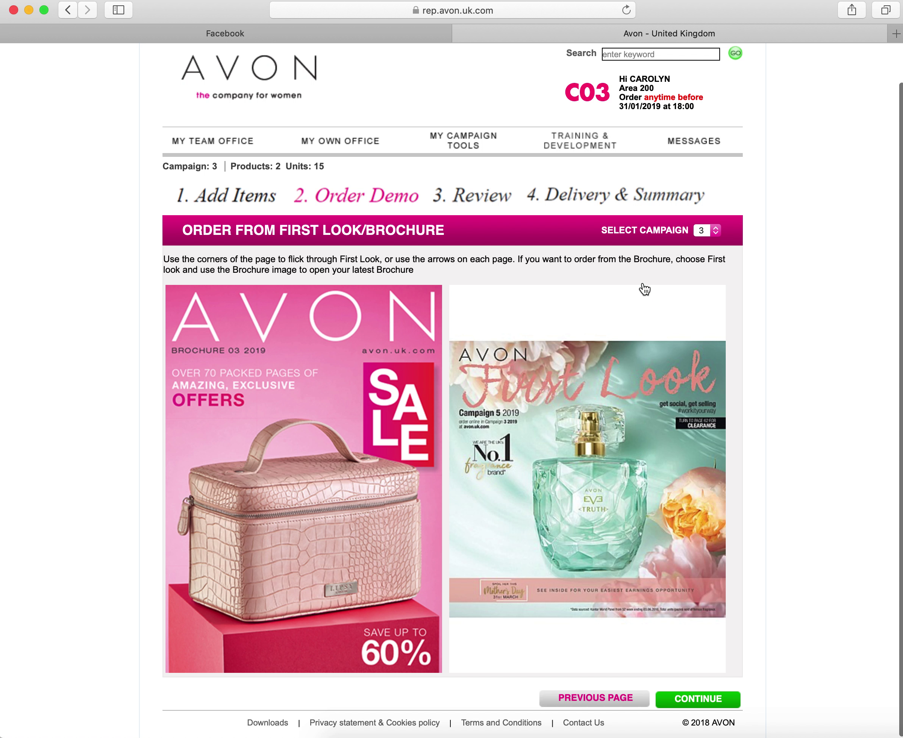
click(715, 231)
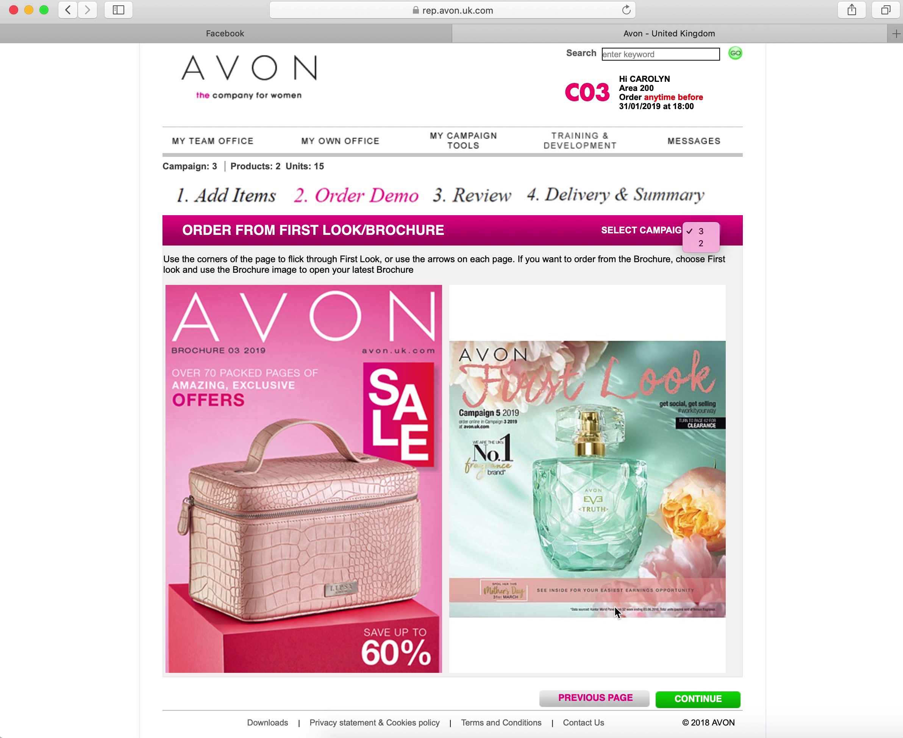
click(712, 697)
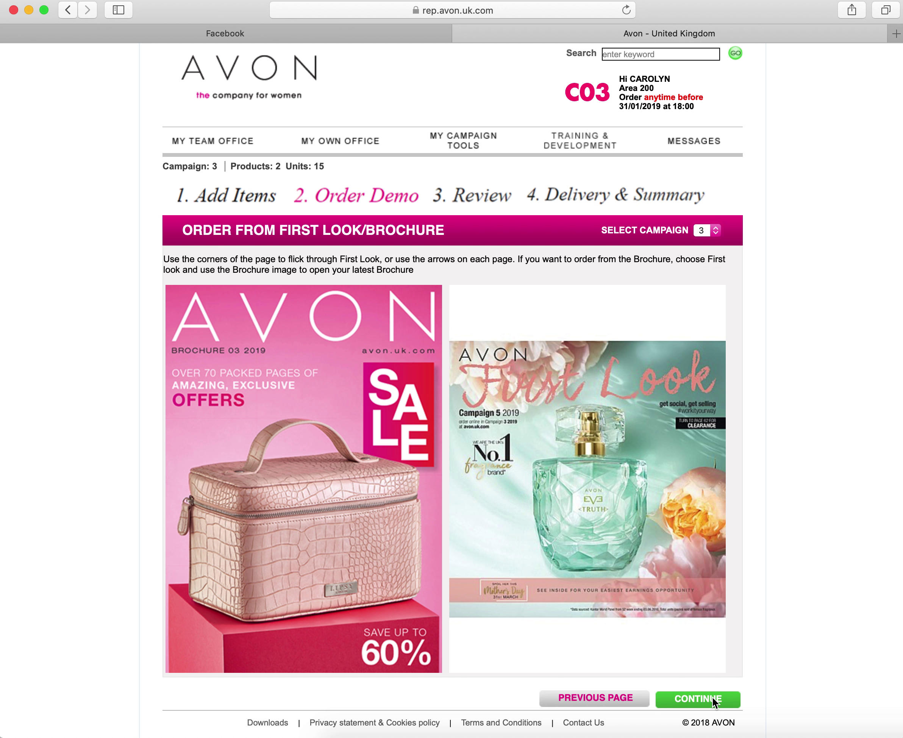
click(712, 696)
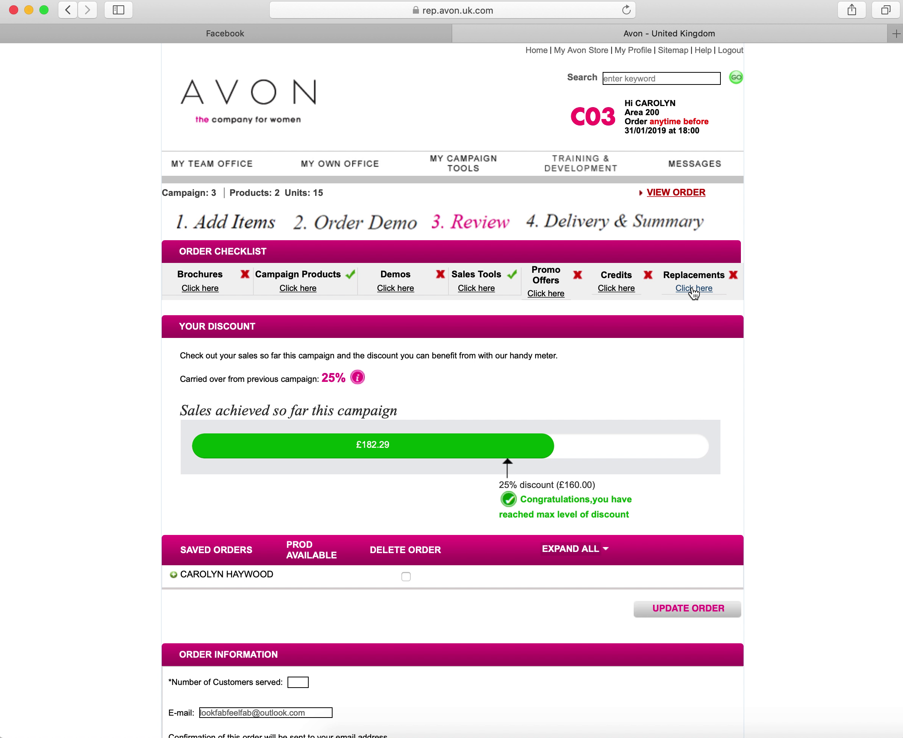
Review the checklist's £182.29 sales total and the 25% discount threshold
mouse_move(731, 286)
mouse_down()
mouse_move(725, 282)
mouse_move(739, 281)
mouse_up()
scroll(363, 369, down, 3)
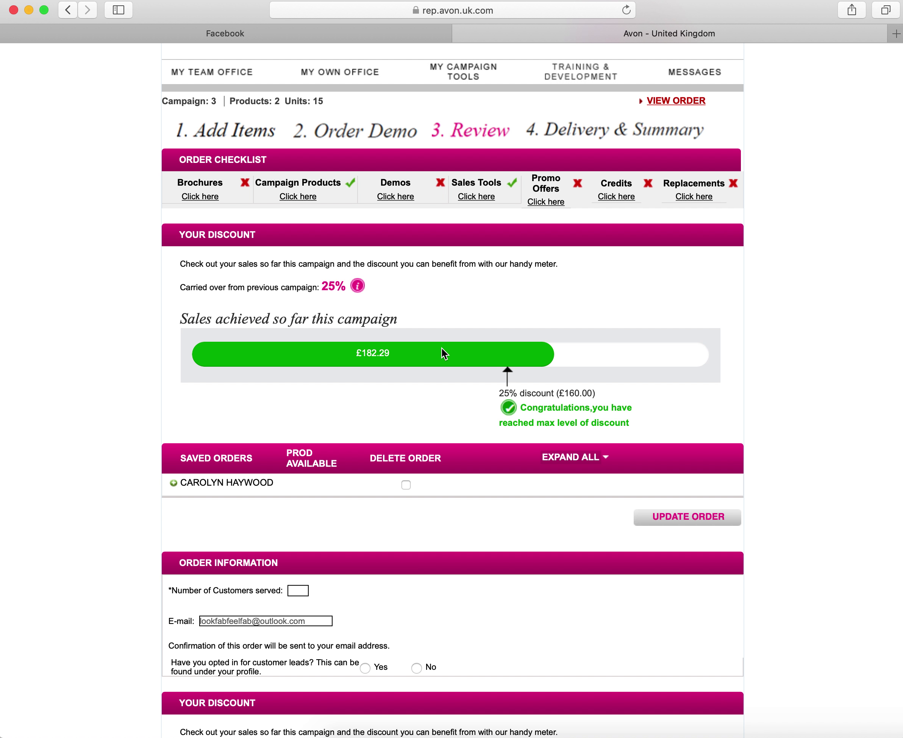
drag(358, 353, 403, 353)
drag(571, 397, 460, 400)
click(458, 400)
drag(500, 387, 550, 386)
click(455, 399)
Expand the saved order to list 14 order-form packs and one Lip Balm Coconut
scroll(455, 399, down, 5)
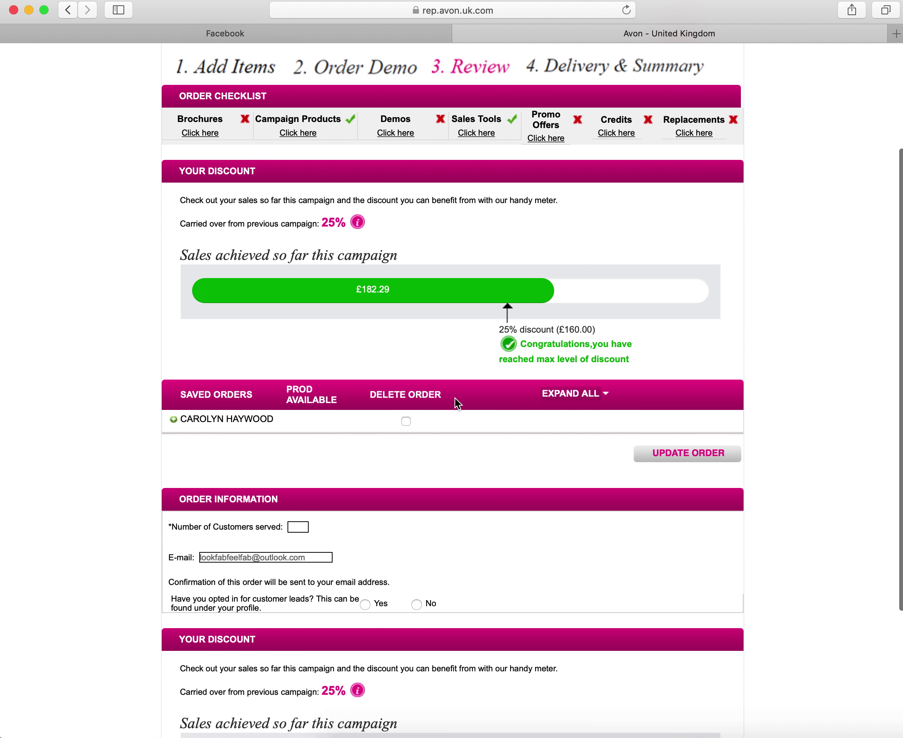
click(173, 356)
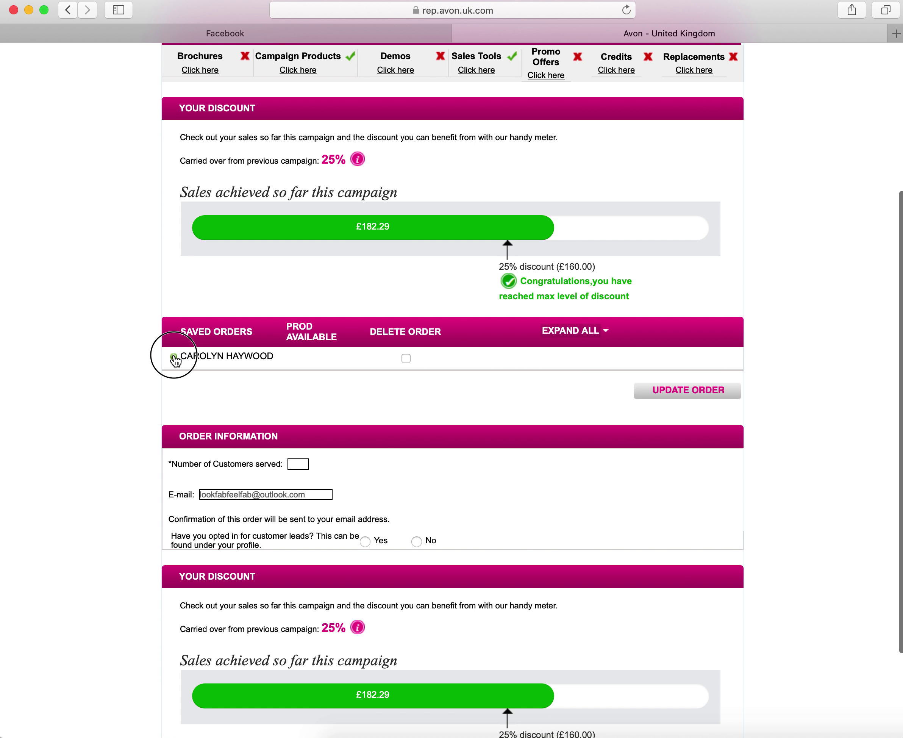
scroll(164, 474, down, 3)
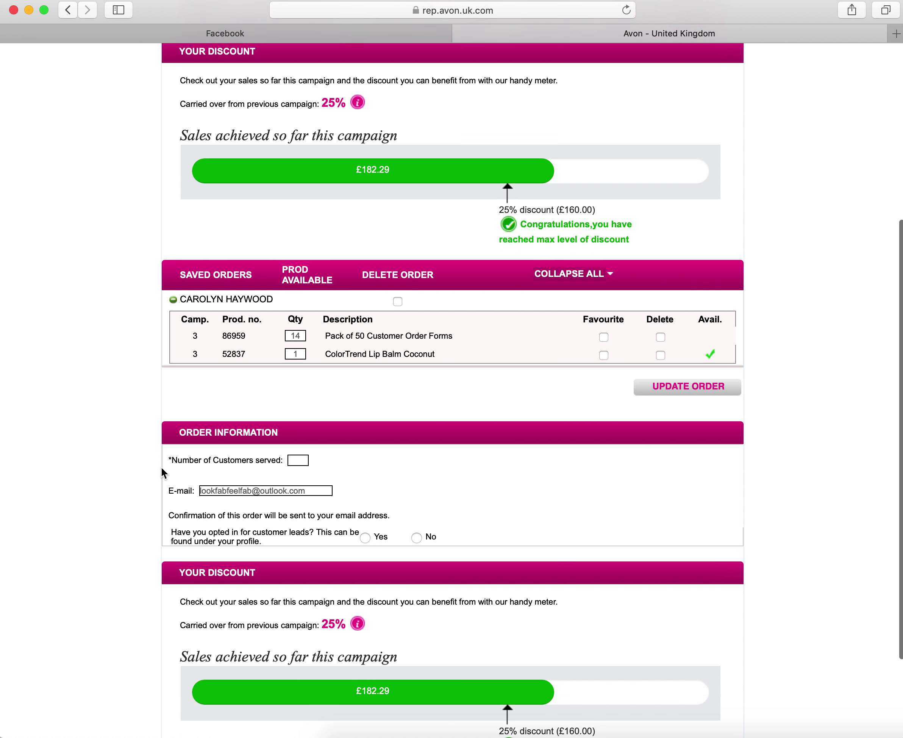
scroll(163, 472, down, 2)
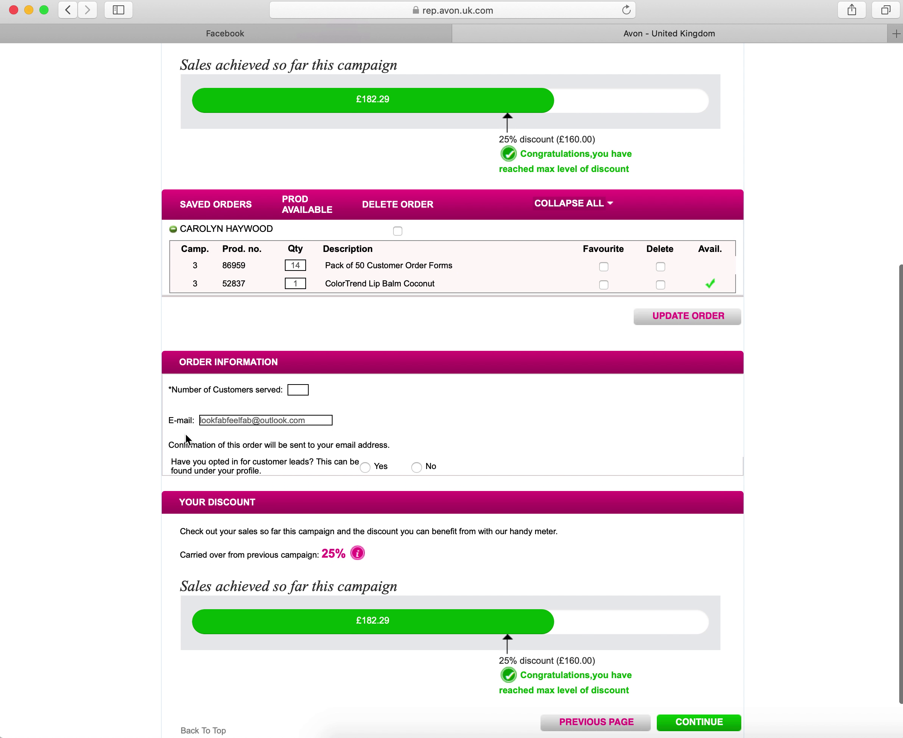
Enter 10 customers served, answer Yes to customer leads, and continue to Delivery & Summary
click(302, 388)
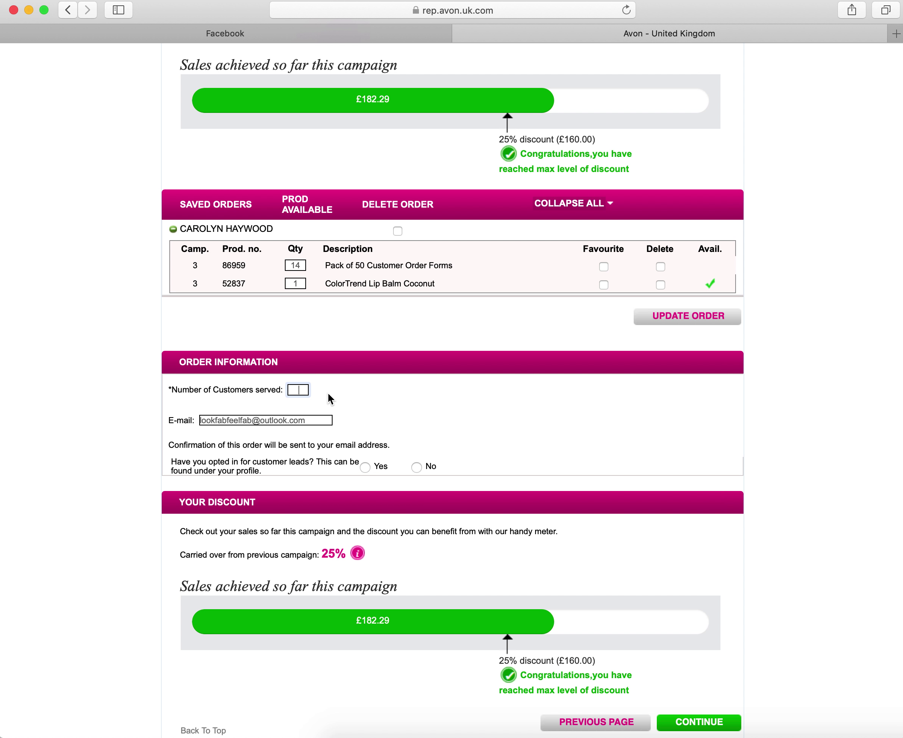
text(10)
drag(446, 469, 171, 445)
click(340, 458)
scroll(391, 490, down, 3)
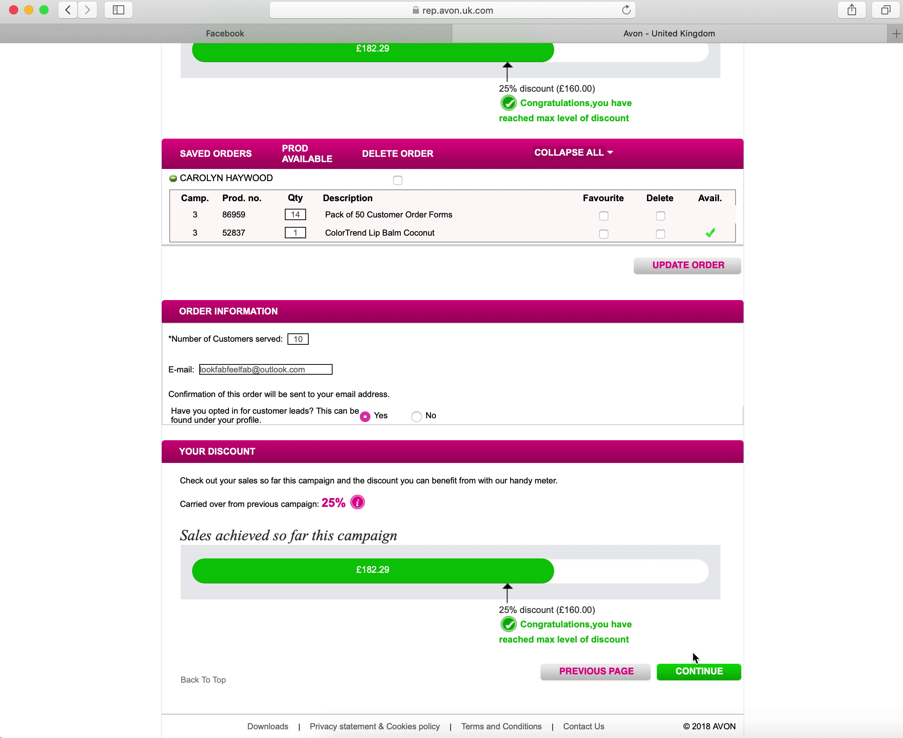
click(699, 673)
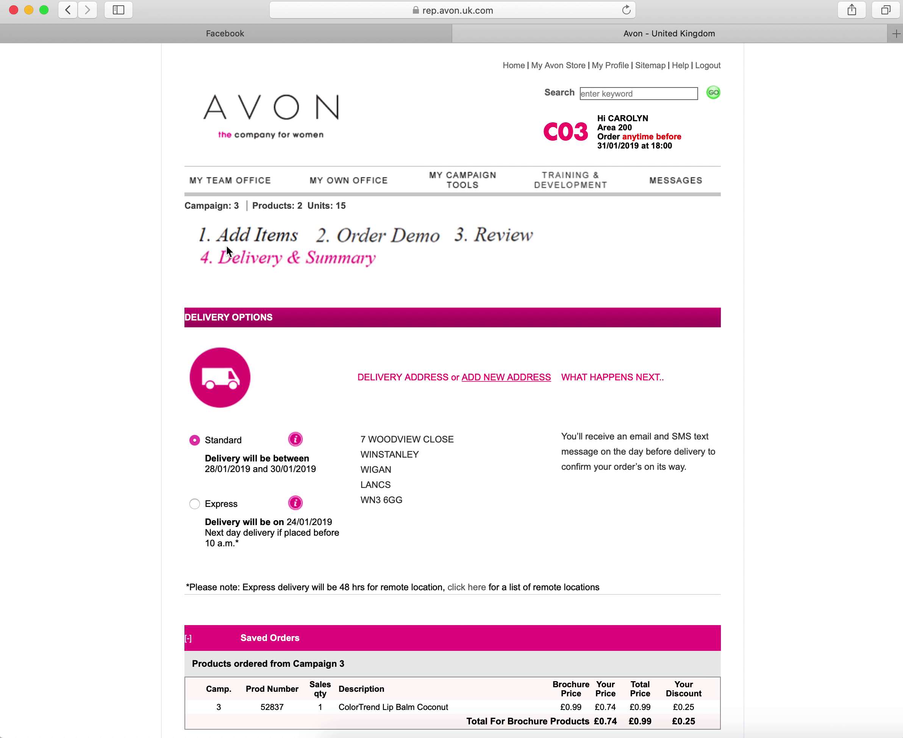
Review the Standard delivery, ordered items and totals: £3.50 delivery, £0.74 to pay, £0.99 sales
drag(204, 261, 250, 263)
scroll(340, 440, down, 5)
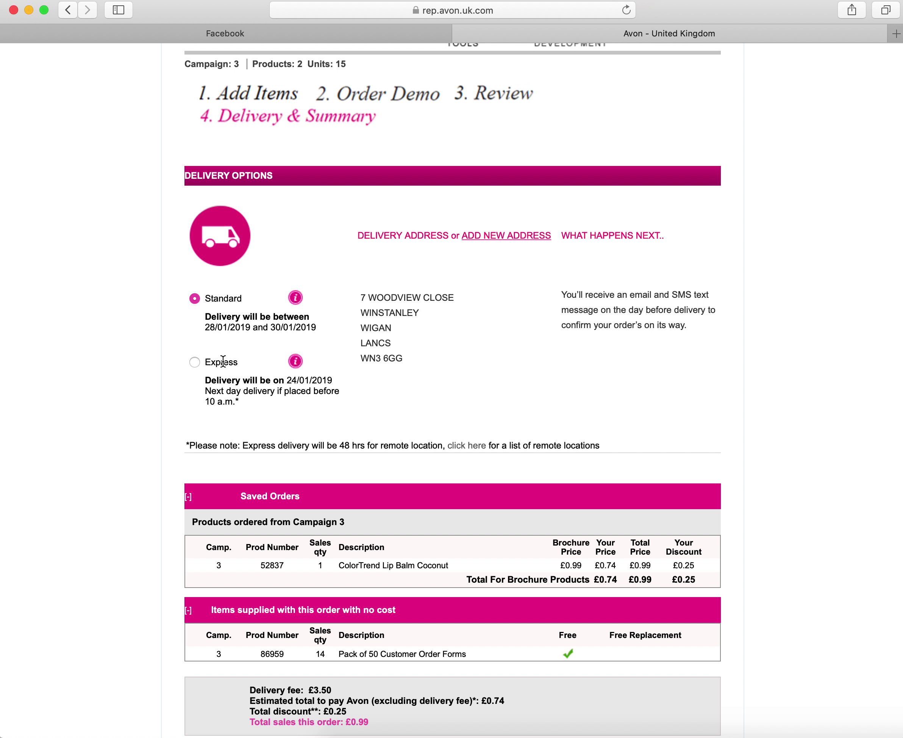
scroll(276, 404, down, 4)
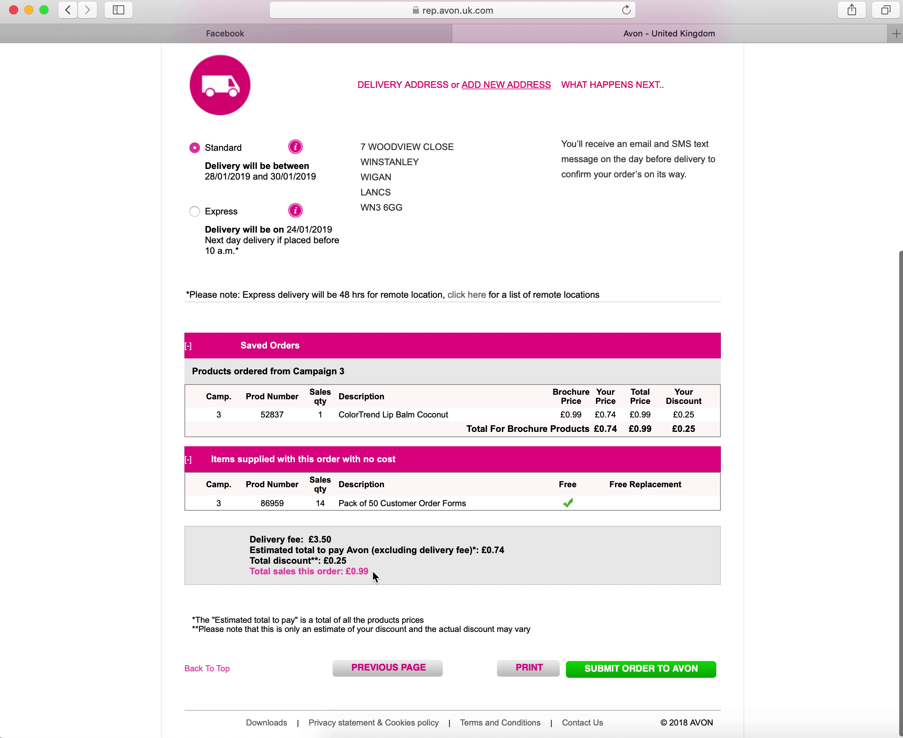
drag(370, 571, 243, 572)
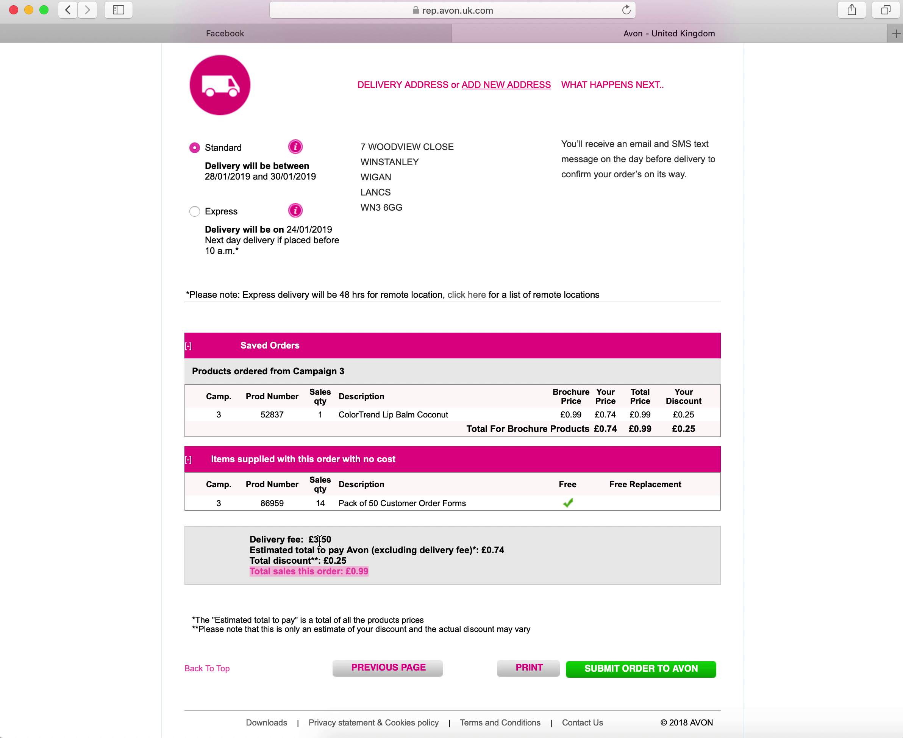
drag(338, 540, 272, 544)
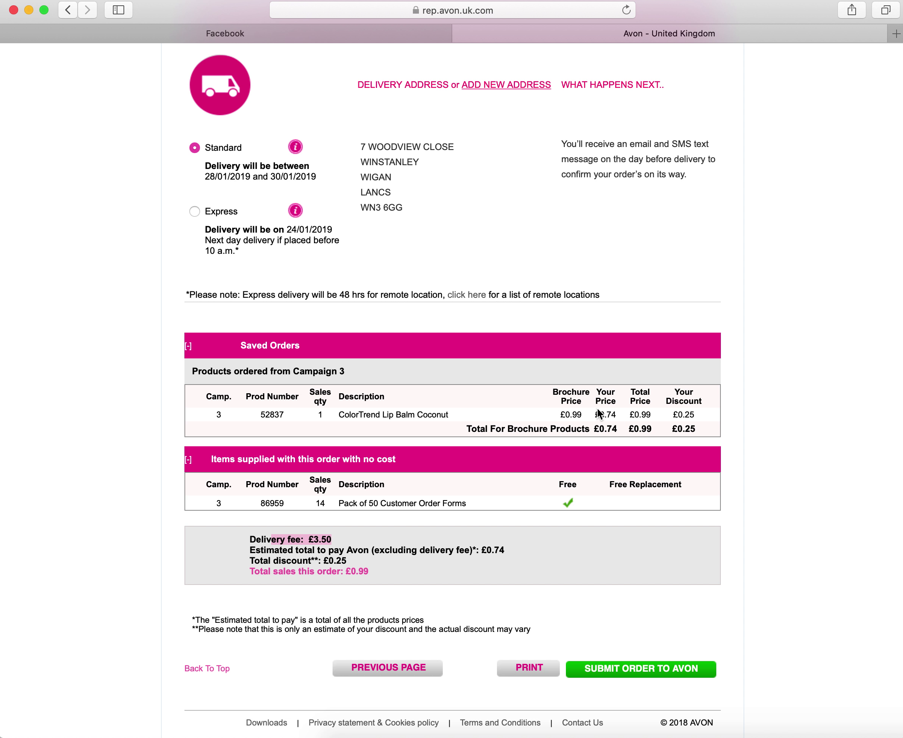
click(571, 416)
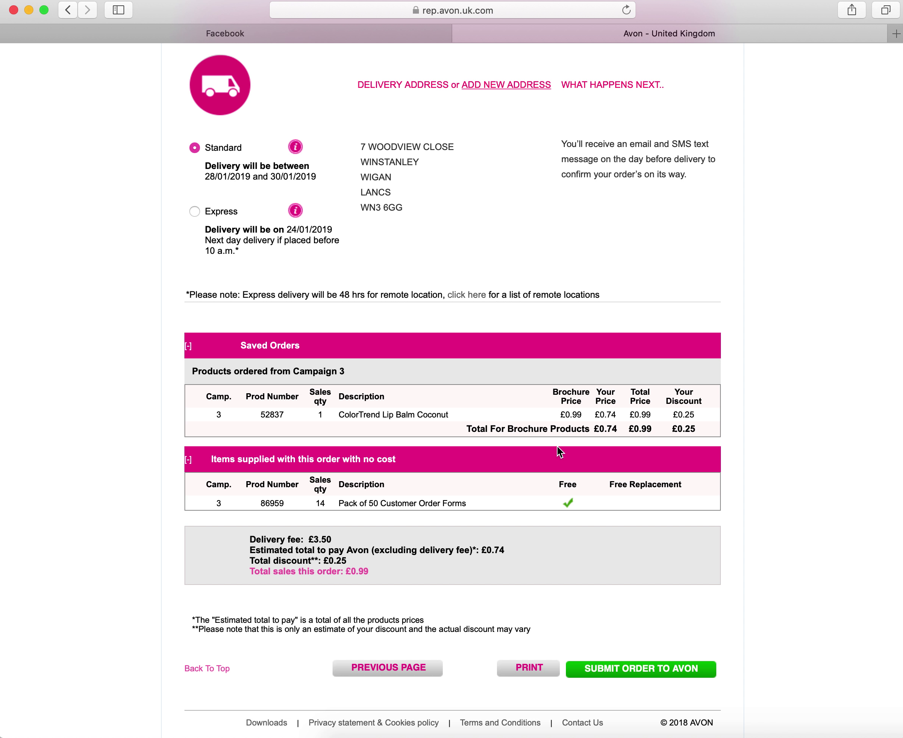
scroll(480, 273, up, 4)
Browse the Order Tracking list under My Own Office, then return to the Avon home page
scroll(480, 280, up, 3)
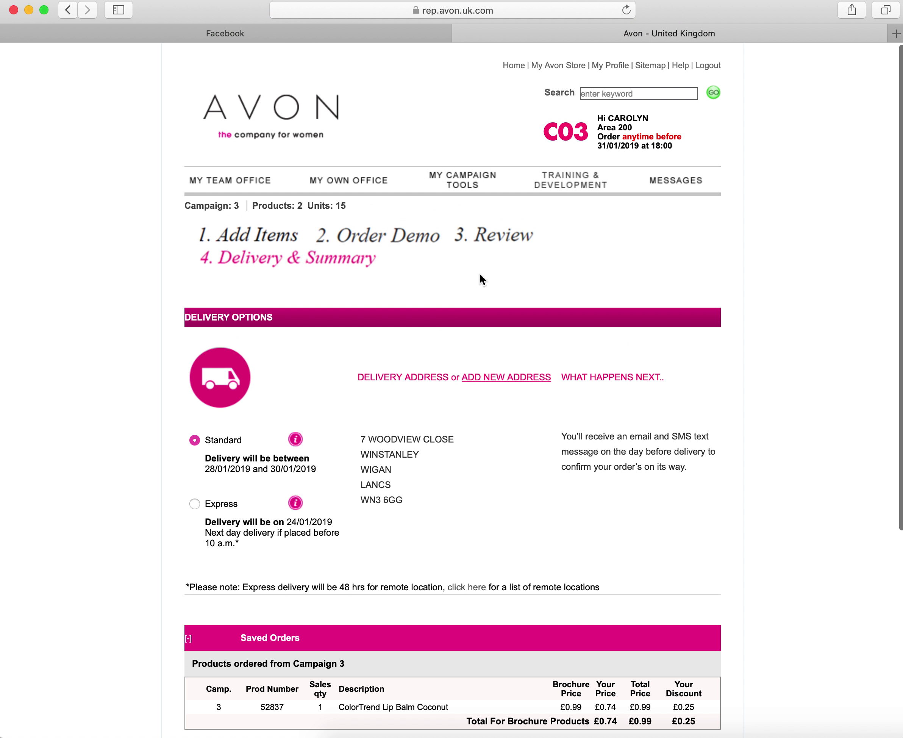
mouse_move(358, 189)
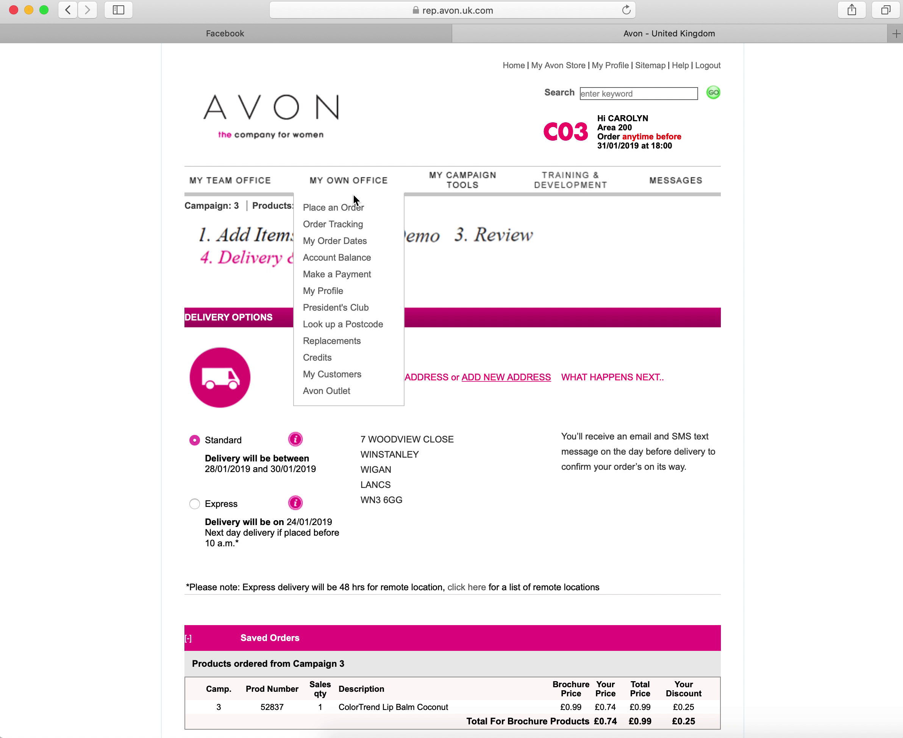
click(347, 227)
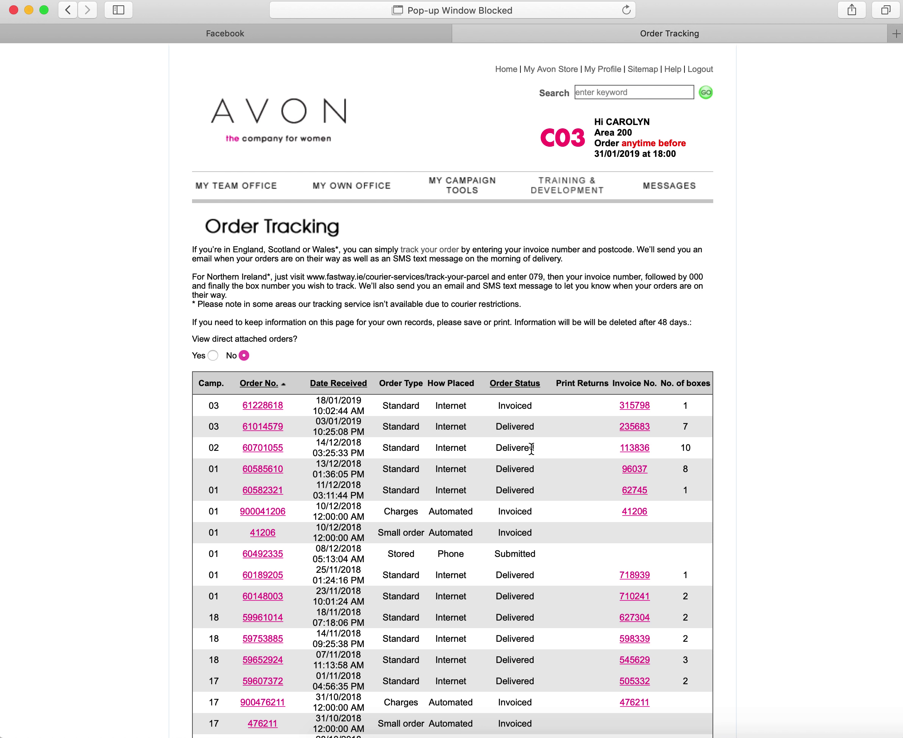
scroll(531, 448, down, 3)
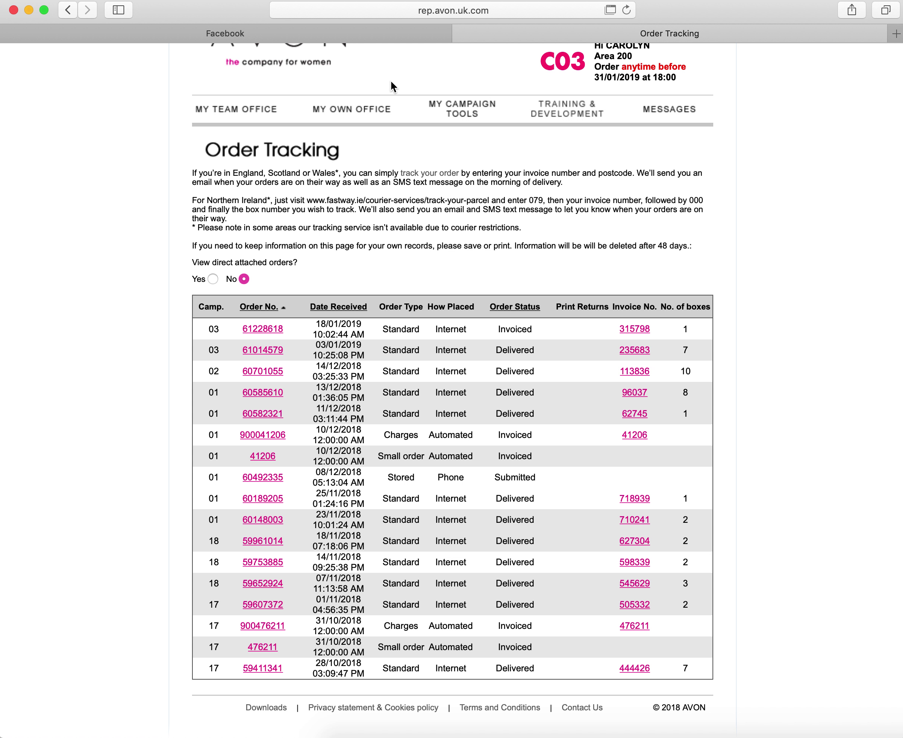
click(319, 61)
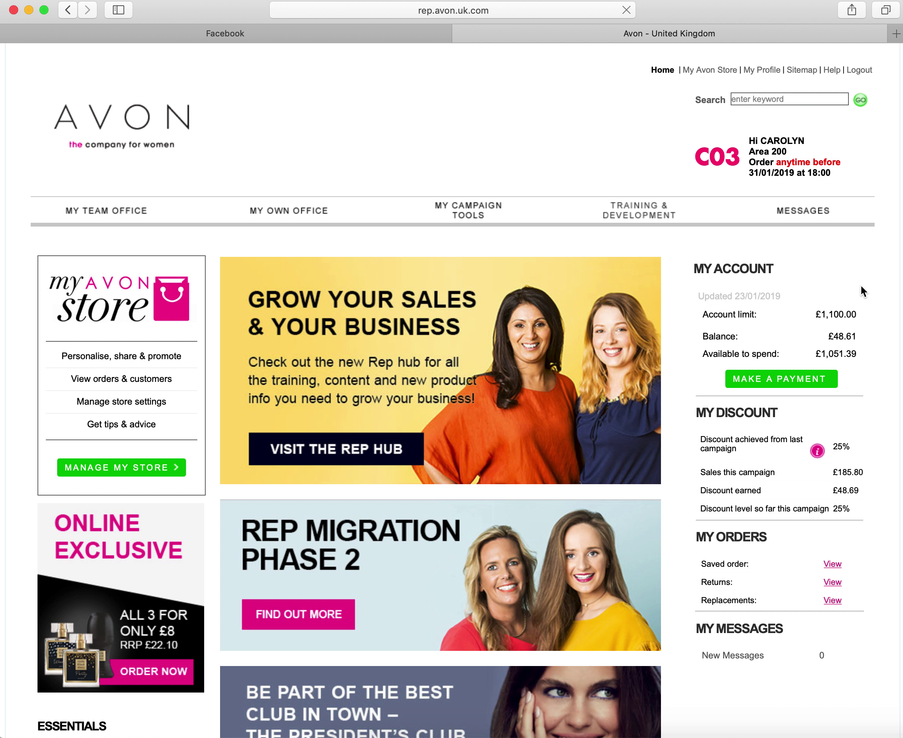